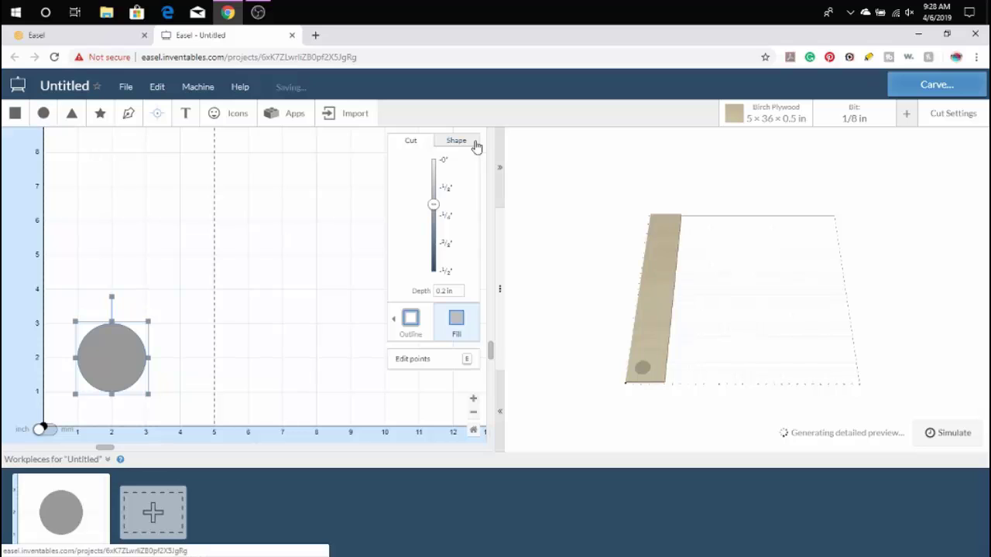
Set the circle's width and height to 4 in each
click(468, 143)
click(452, 221)
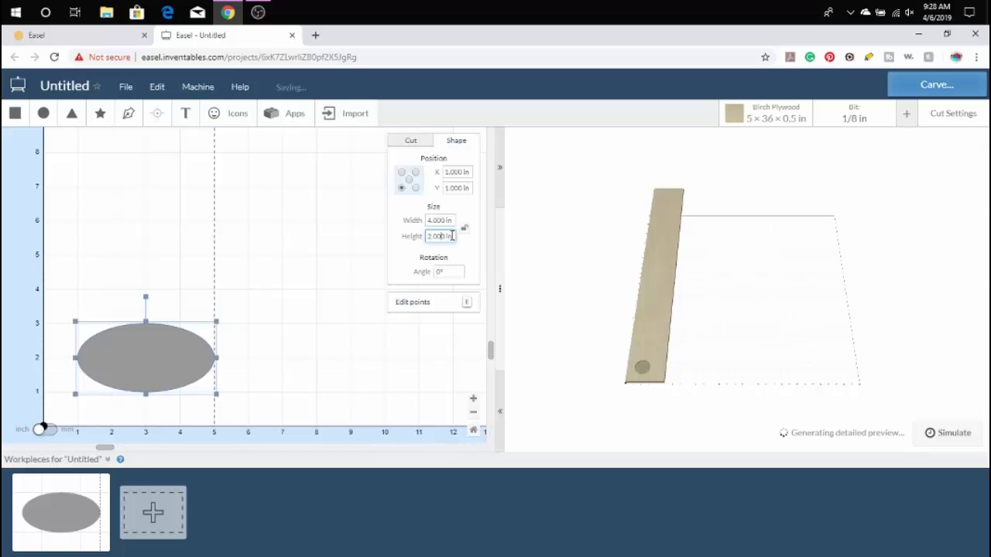
double_click(442, 235)
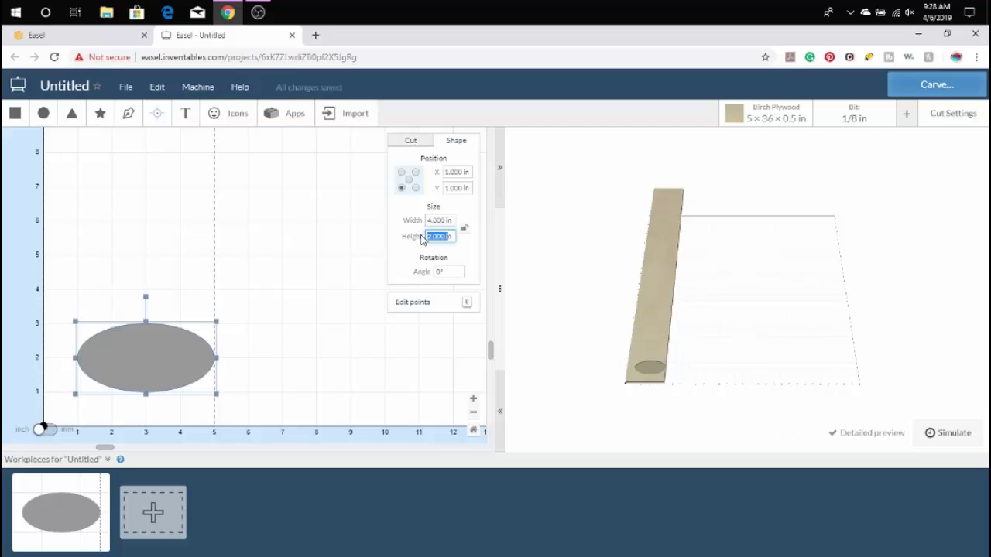
key(BackSpace)
key(Return)
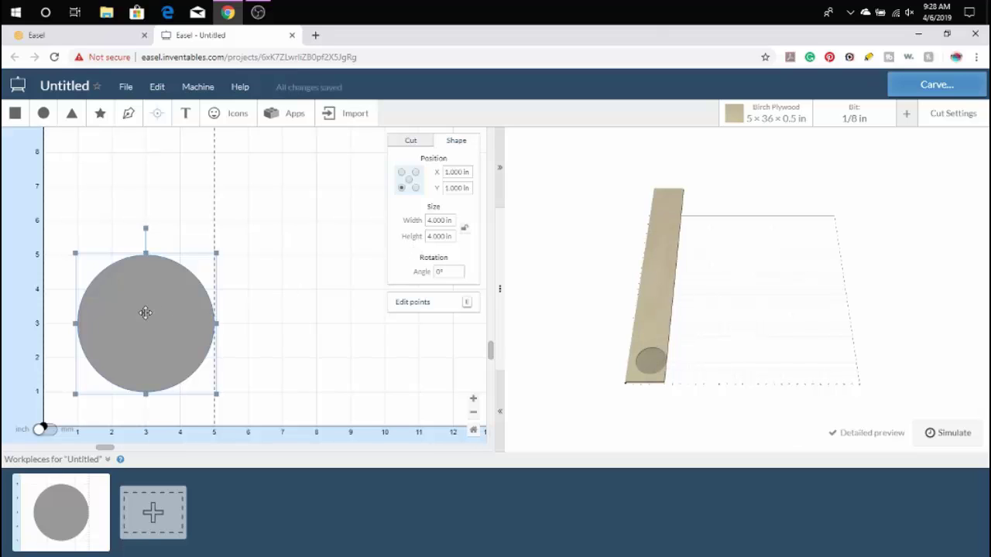
Open the Replicator app from the app library for the selected circle
click(186, 214)
click(191, 271)
click(285, 114)
scroll(472, 303, down, 6)
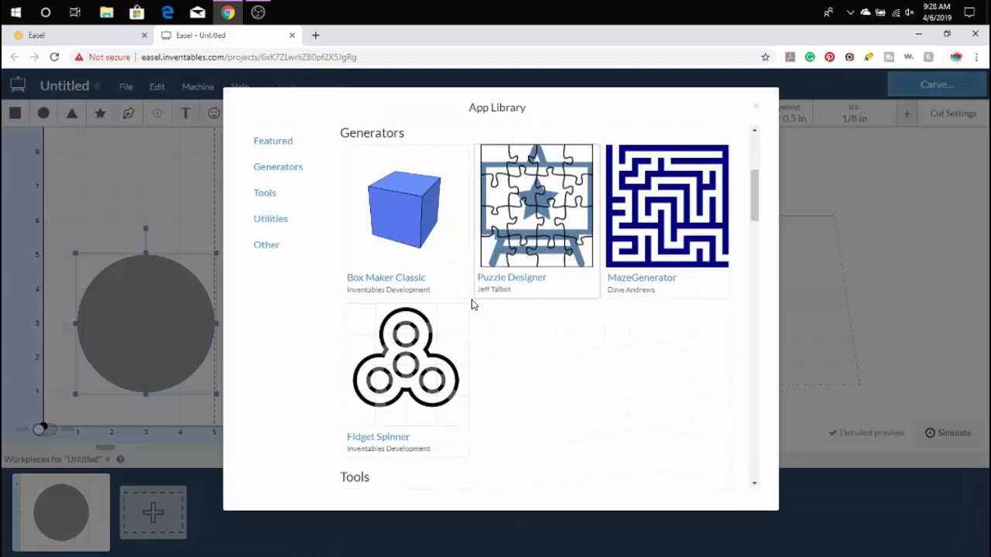
scroll(472, 304, down, 12)
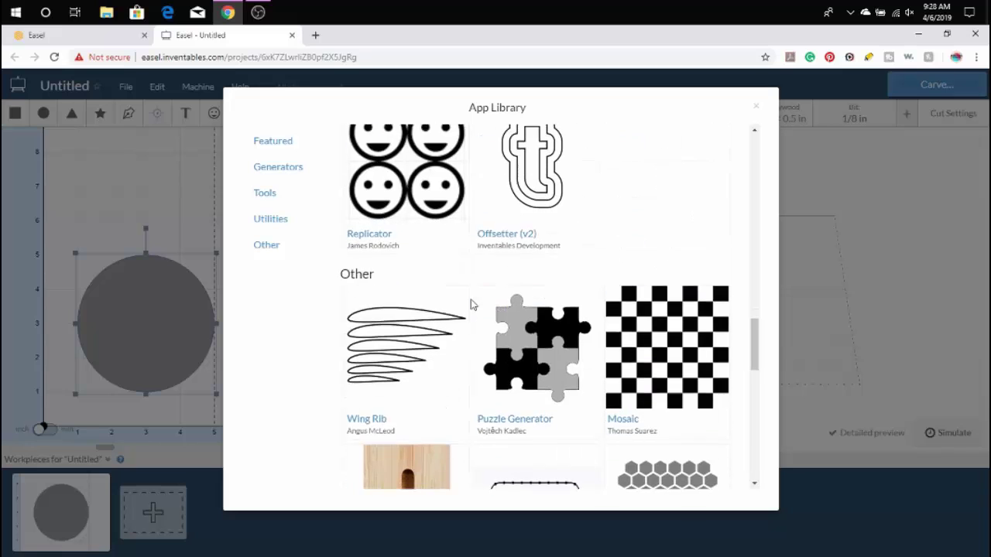
click(446, 221)
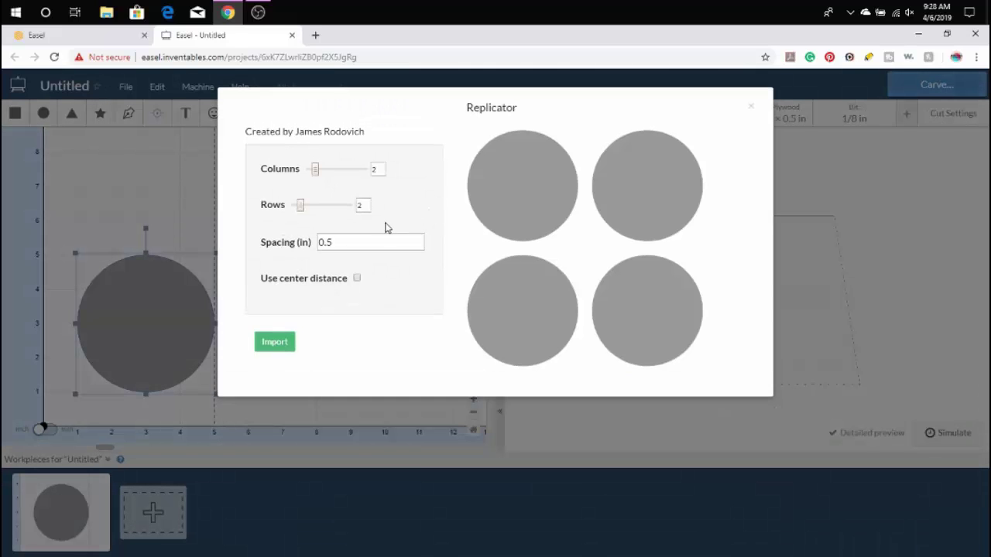
Replicate the circle in 1 column and 8 rows with 0.25 in spacing and import the array
drag(315, 169, 309, 170)
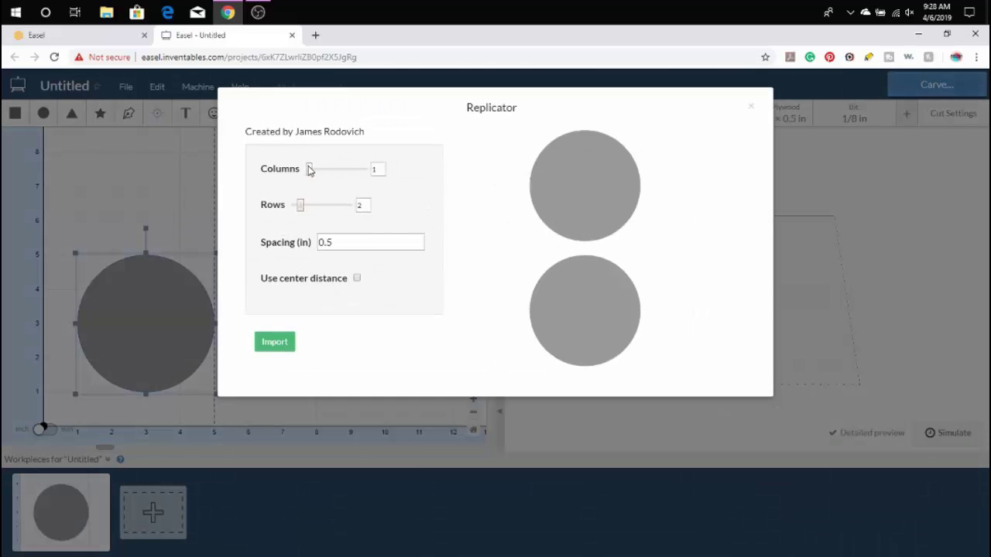
drag(301, 206, 339, 203)
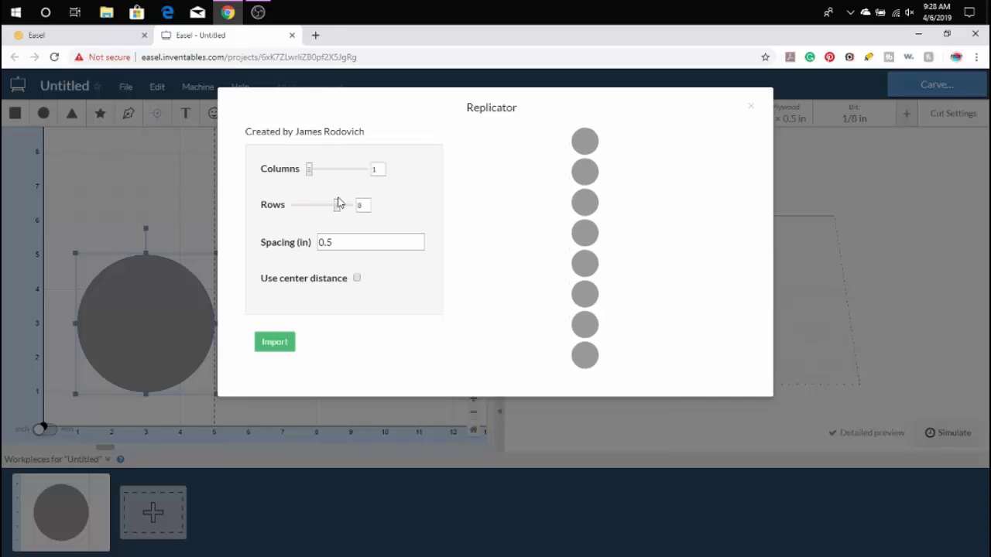
drag(349, 243, 300, 249)
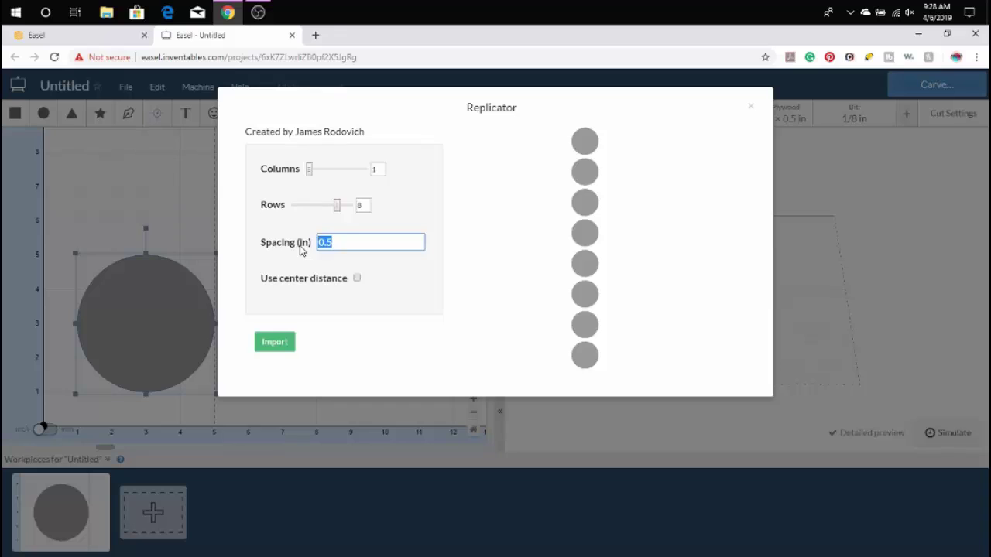
key(BackSpace)
text(.25)
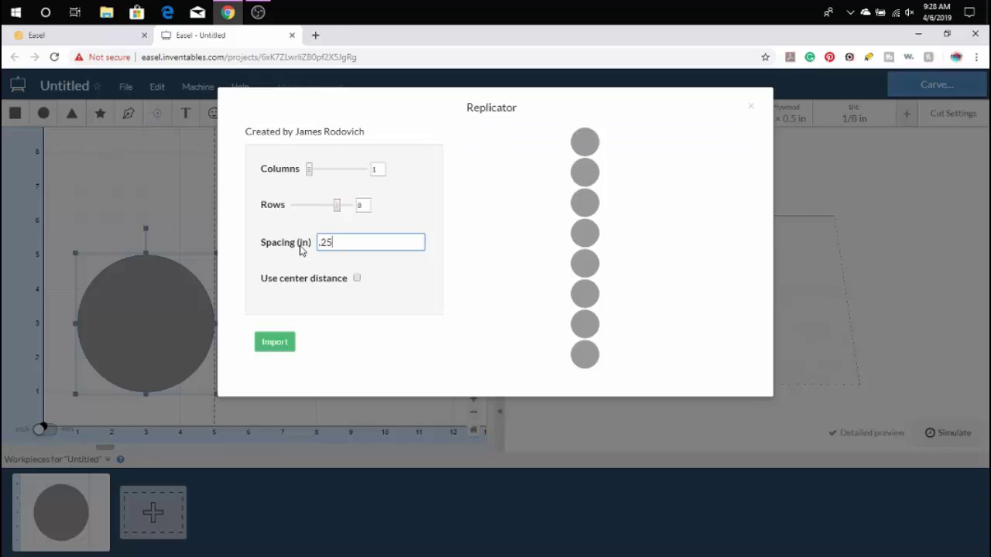
click(285, 344)
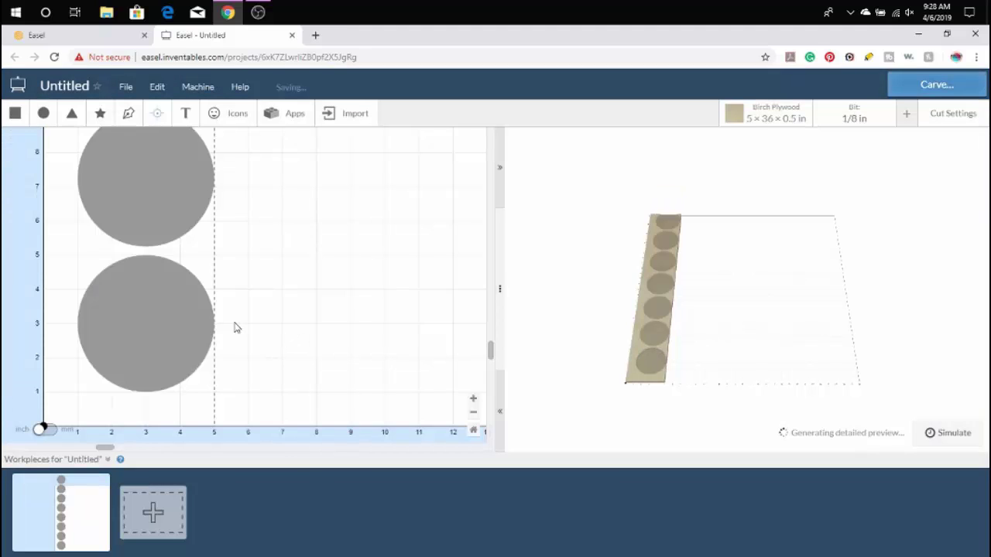
Select all the circles and center them to the material
click(156, 310)
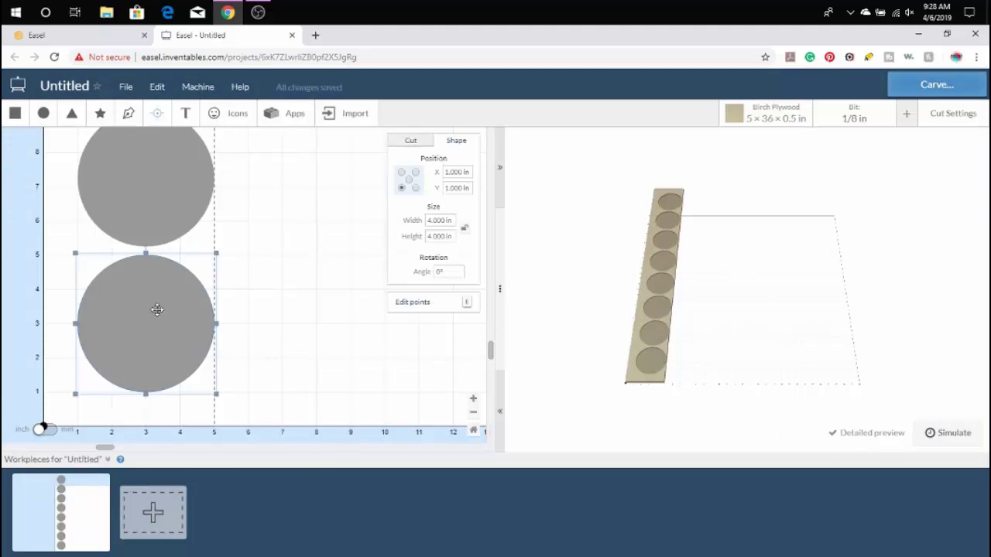
key(ctrl+a)
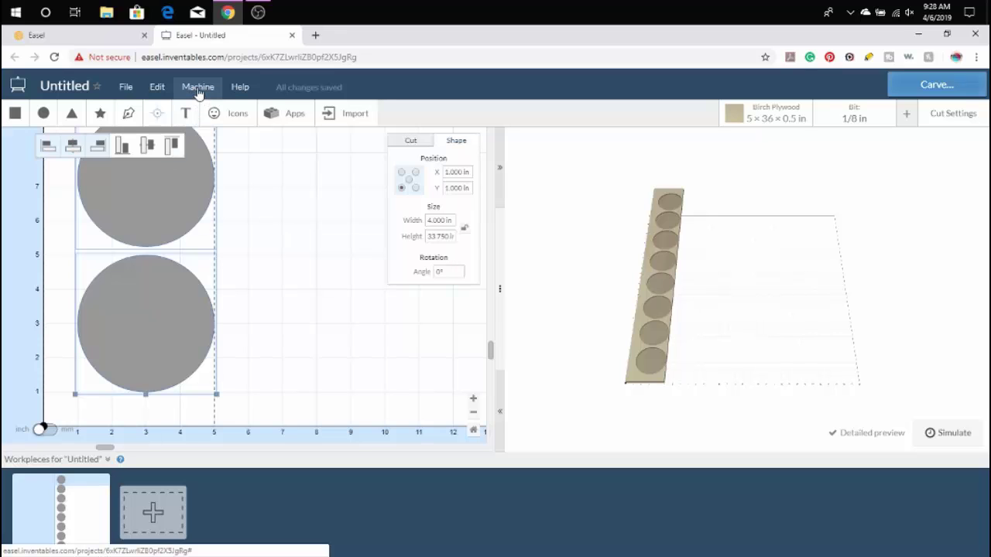
click(149, 88)
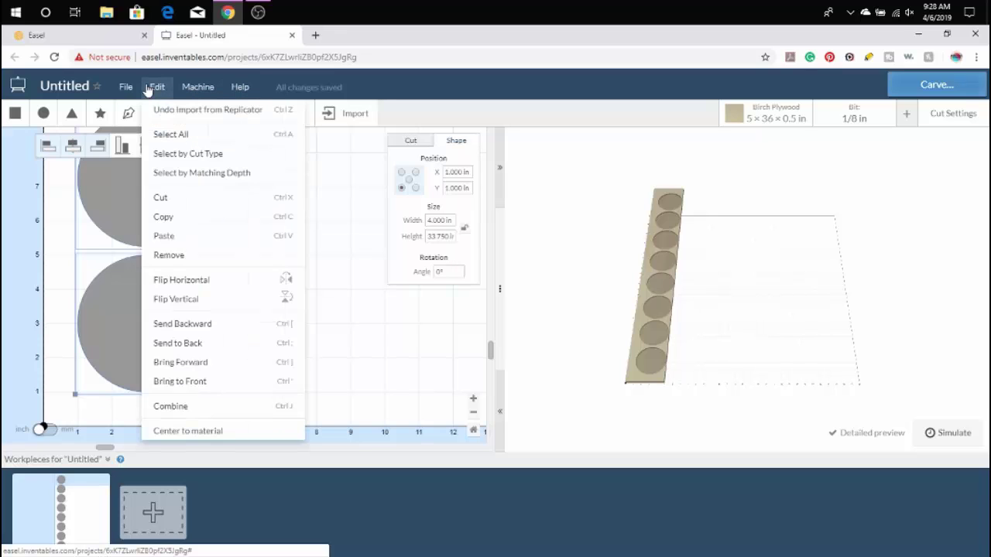
click(177, 432)
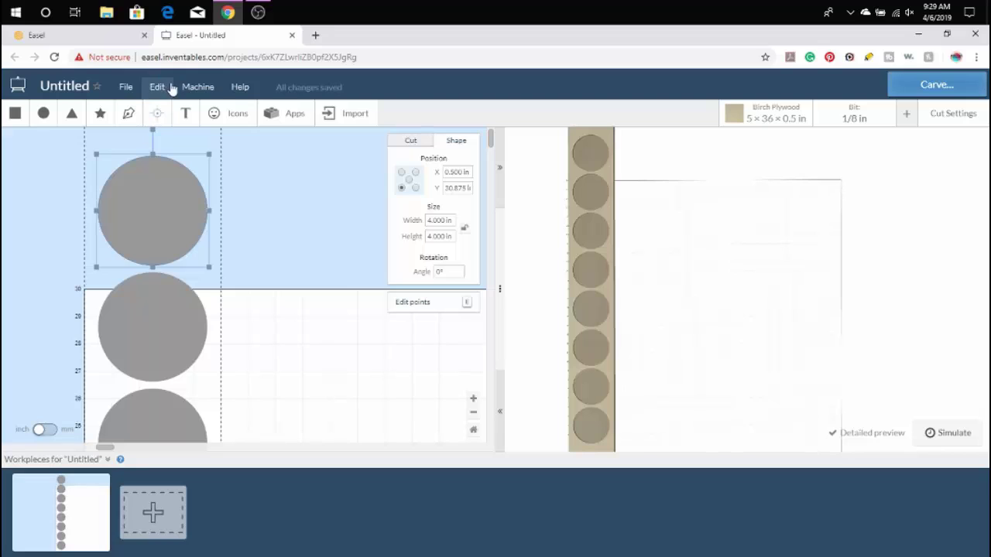
Trace the image bobba from the Desktop's Space Coasters folder with Image Trace and import the traced helmet
click(333, 113)
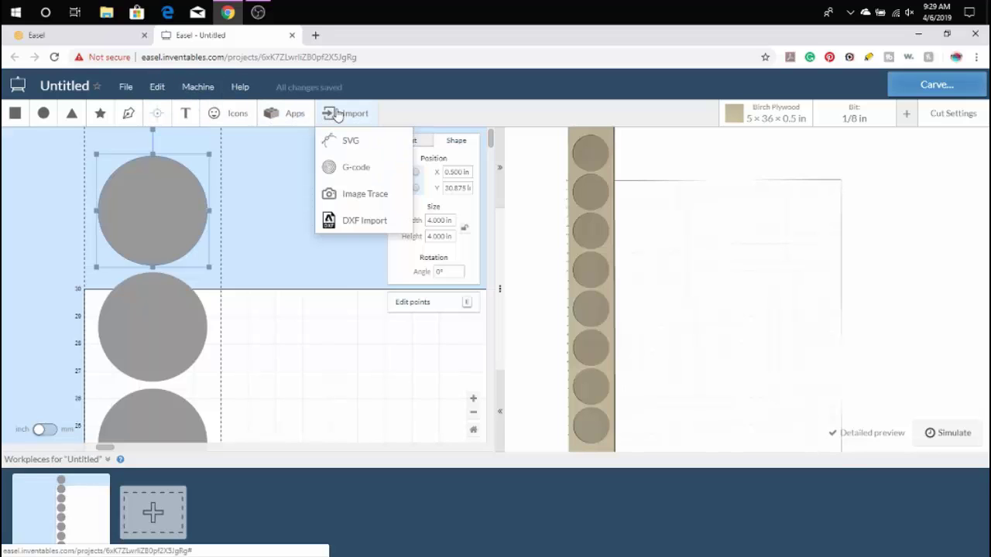
click(379, 199)
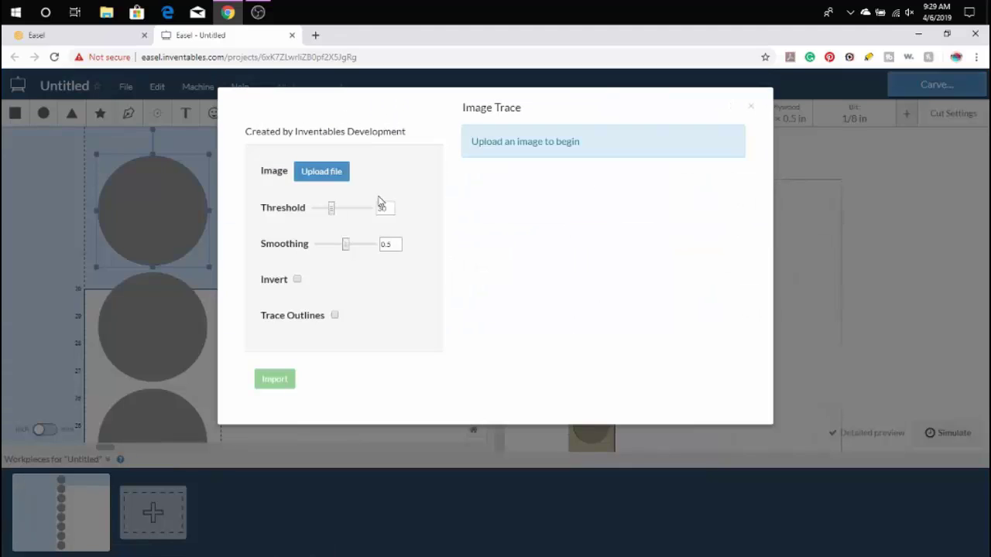
click(329, 175)
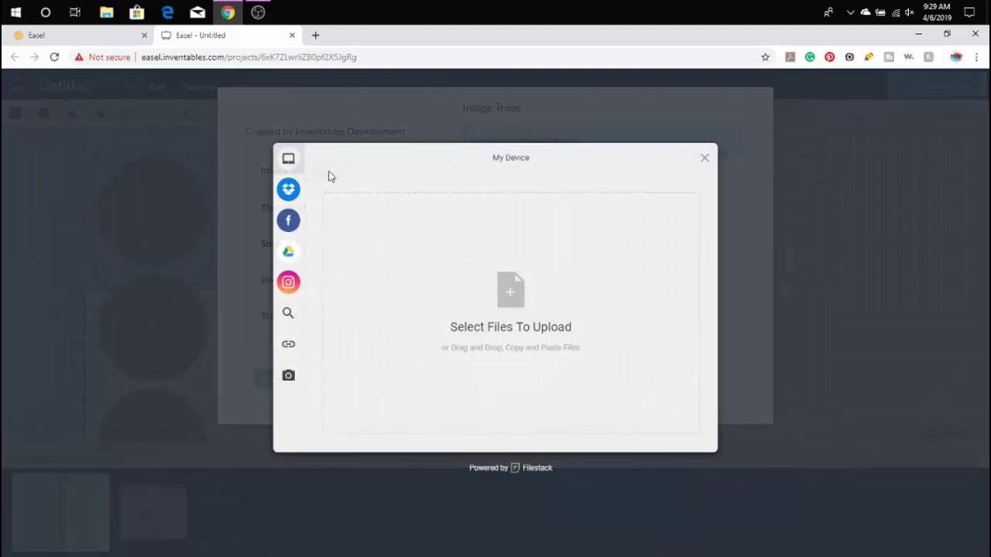
click(507, 292)
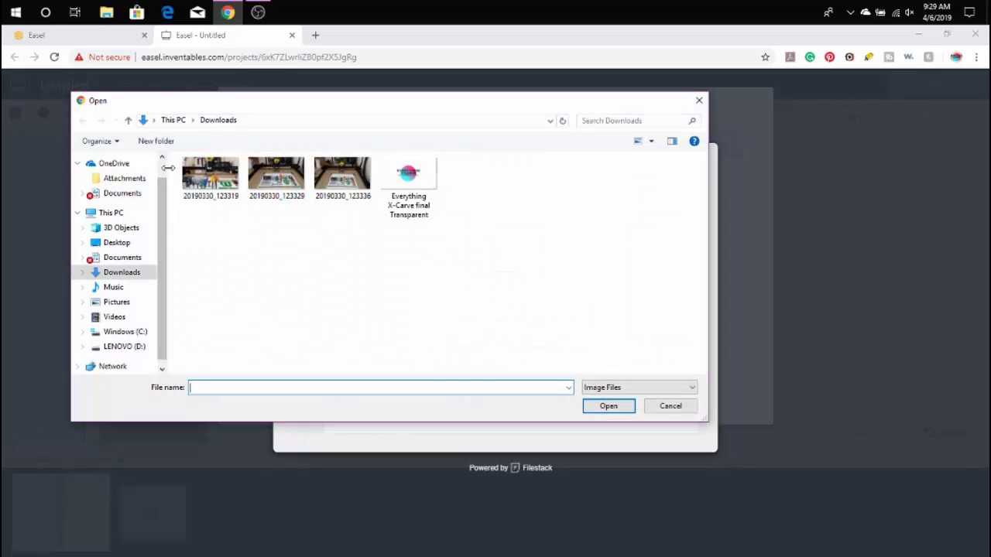
scroll(164, 169, up, 1)
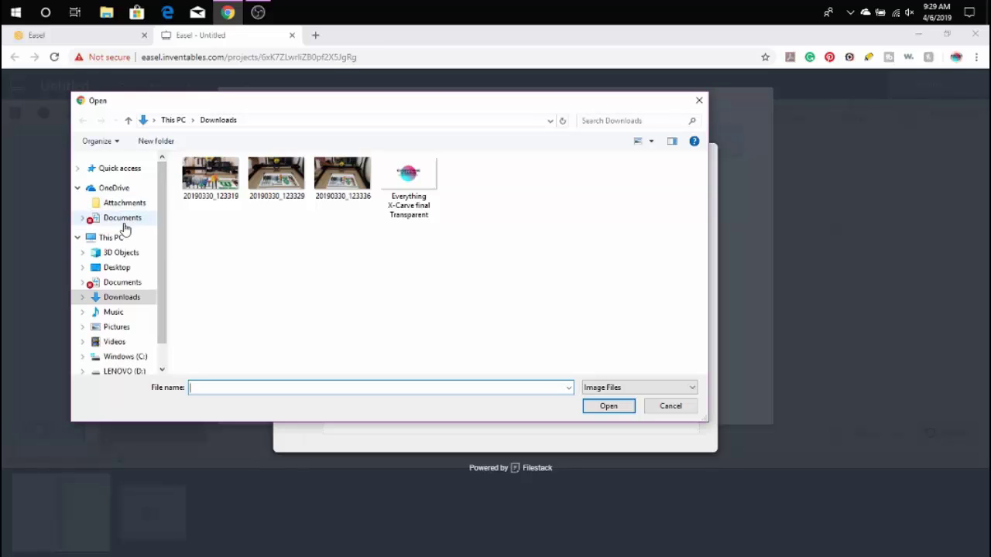
click(115, 268)
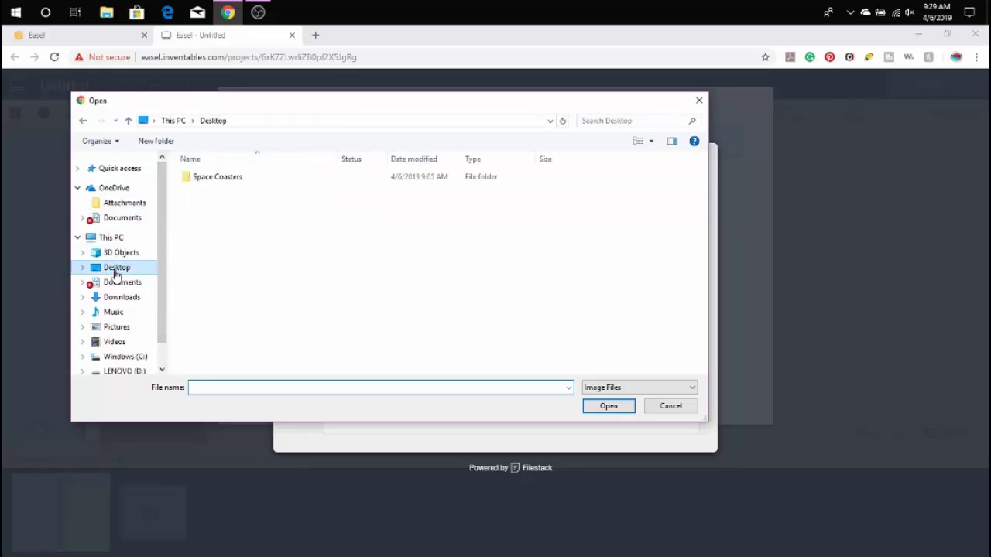
double_click(218, 181)
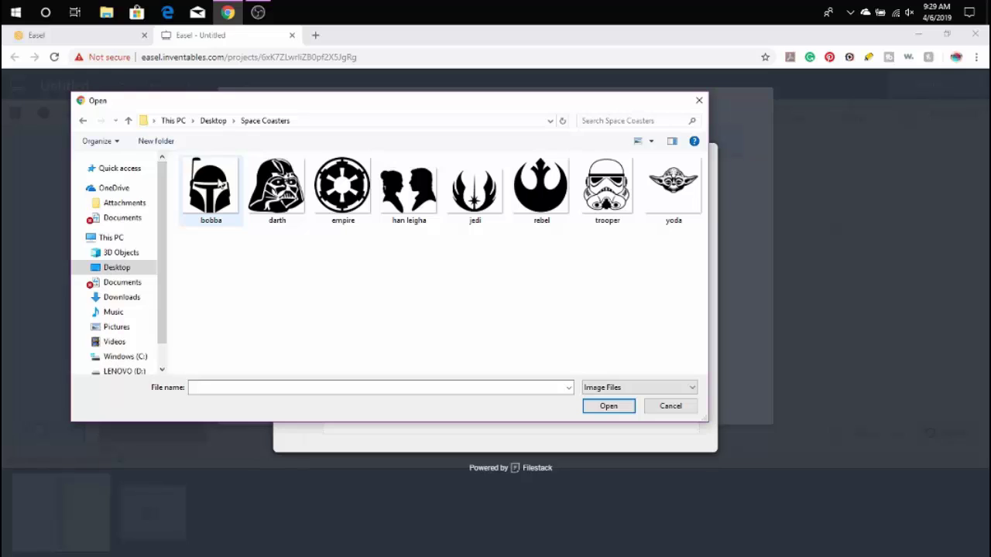
click(220, 186)
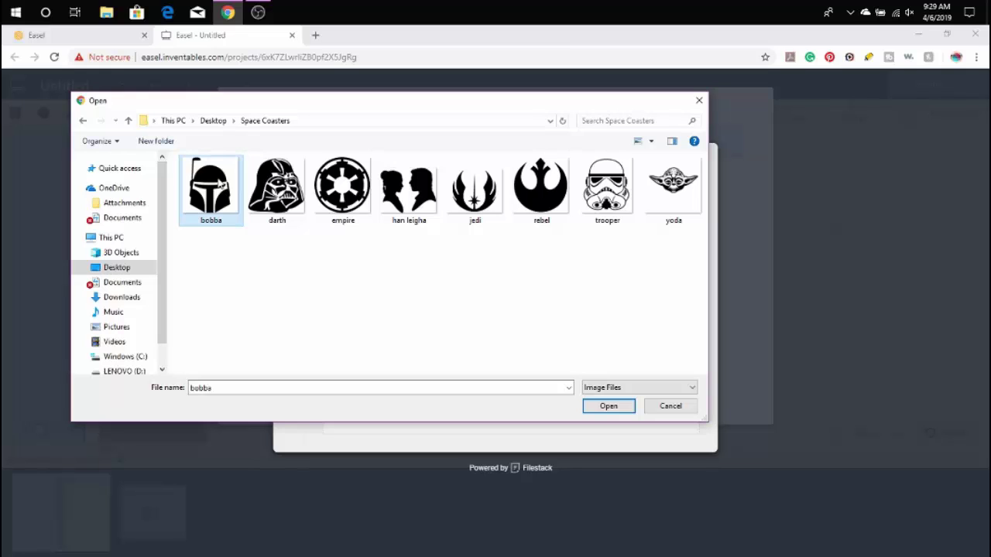
click(609, 408)
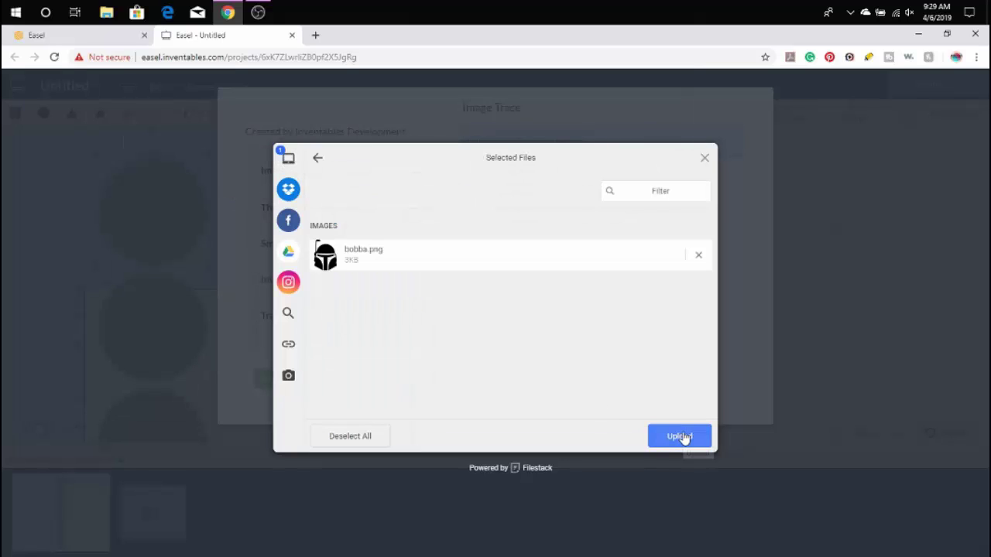
click(680, 437)
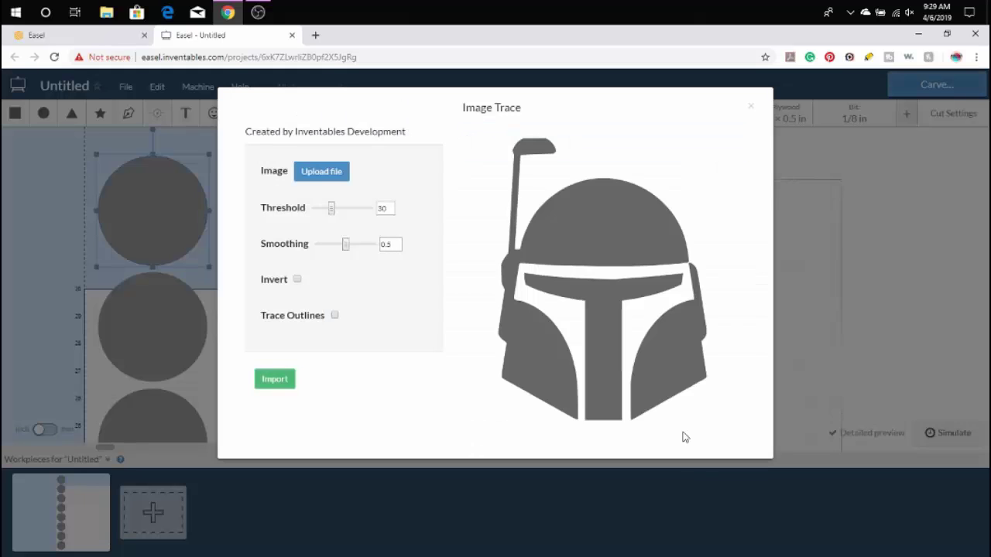
click(291, 381)
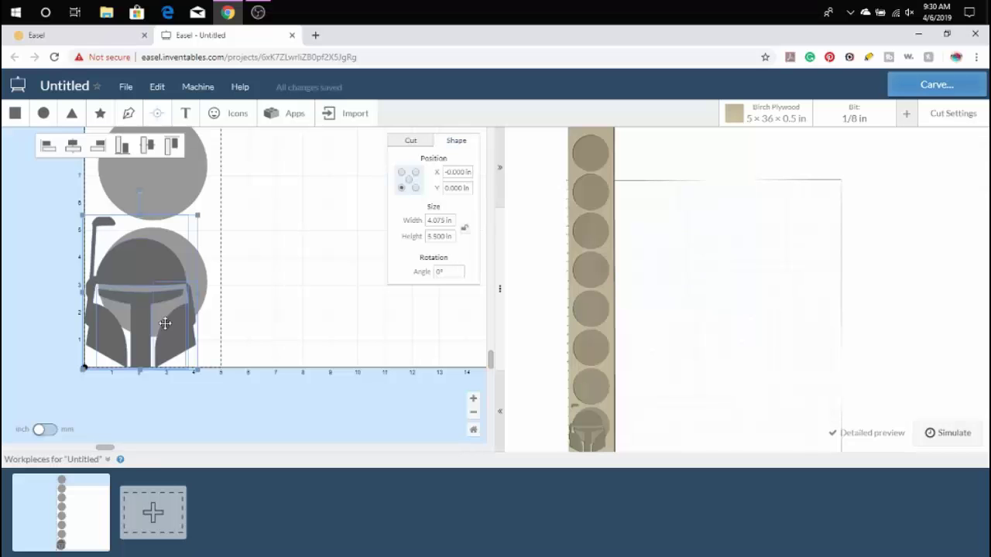
Move the traced helmet off the material to about X 6.15 in, Y 2.22 in and combine its parts into one shape
drag(165, 323, 333, 262)
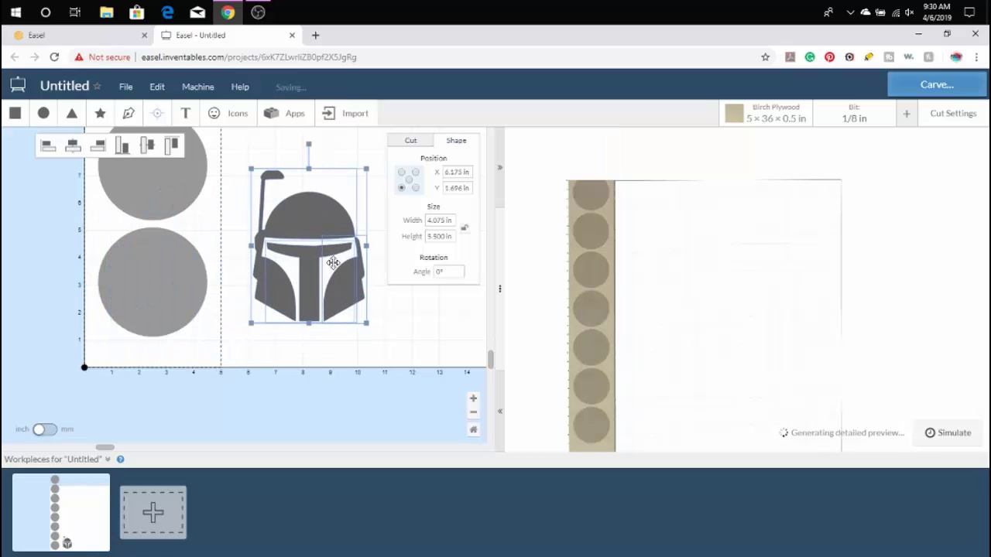
click(158, 87)
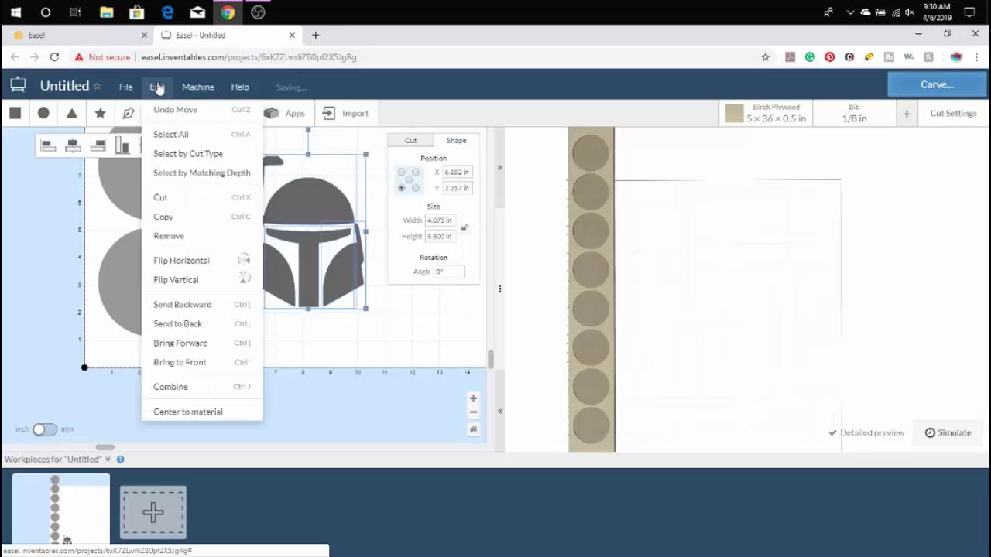
click(200, 391)
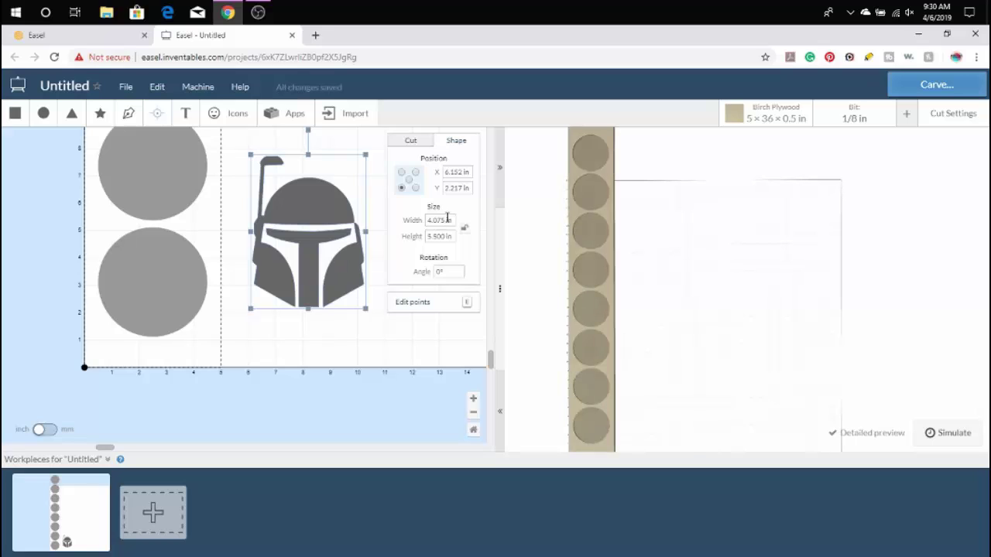
Set the combined helmet's width and height to 3.5 in each
drag(452, 219, 423, 223)
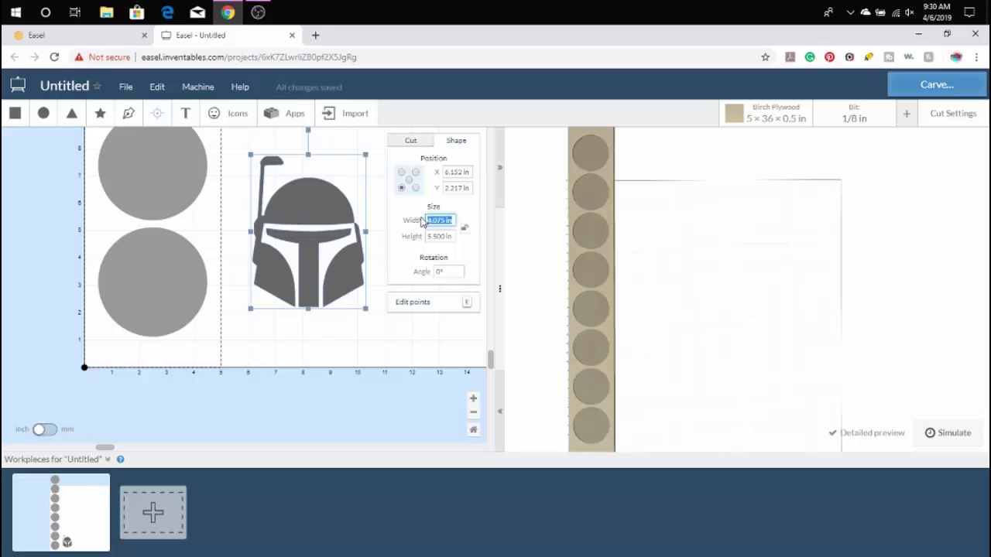
text(3.5)
key(Tab)
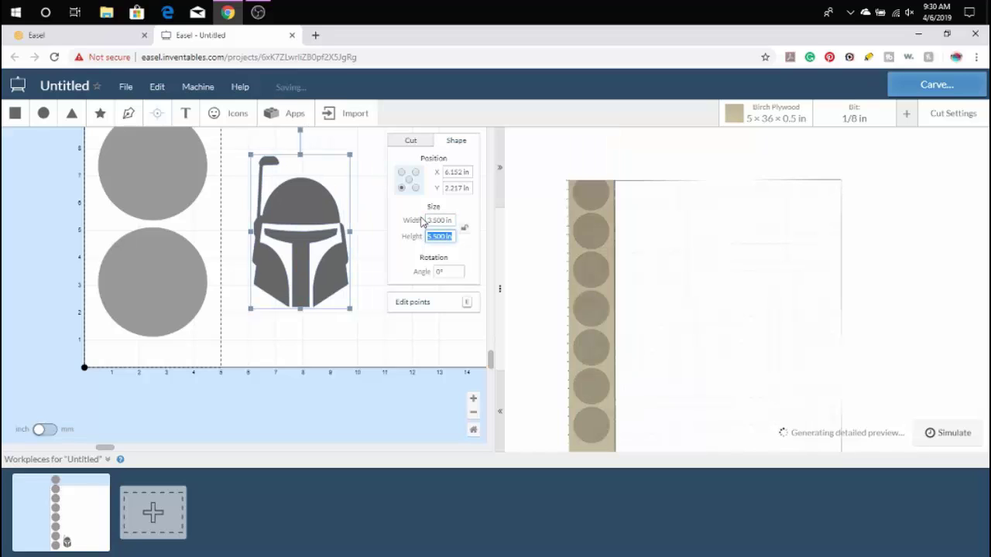
text(3.5)
key(Return)
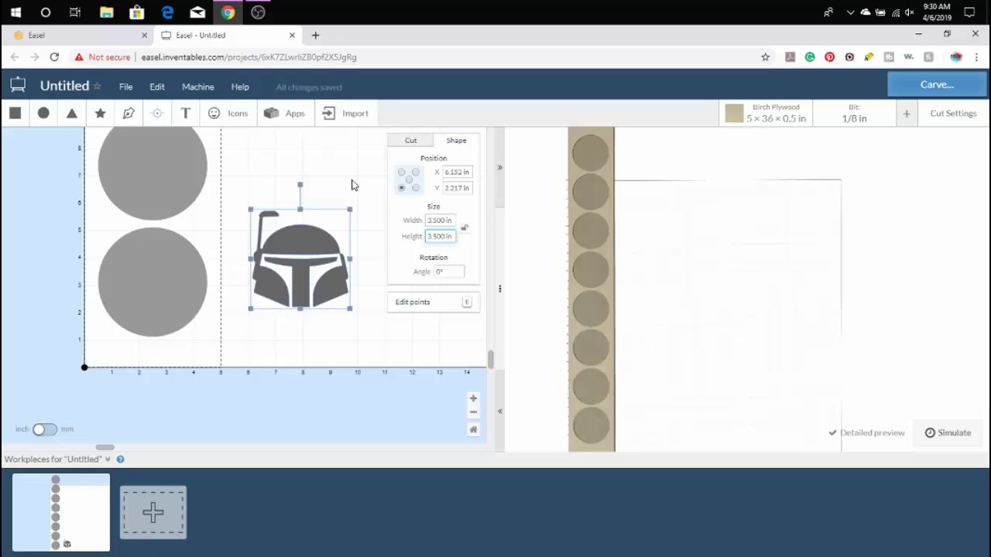
Undo the helmet's width and height resizes to restore its original proportions
key(ctrl+z)
key(shift+Tab)
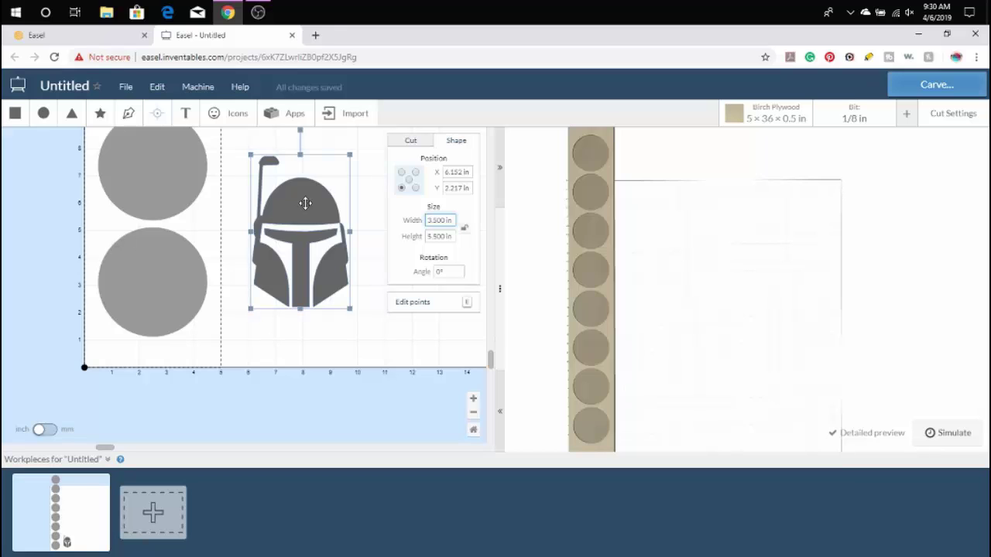
click(157, 86)
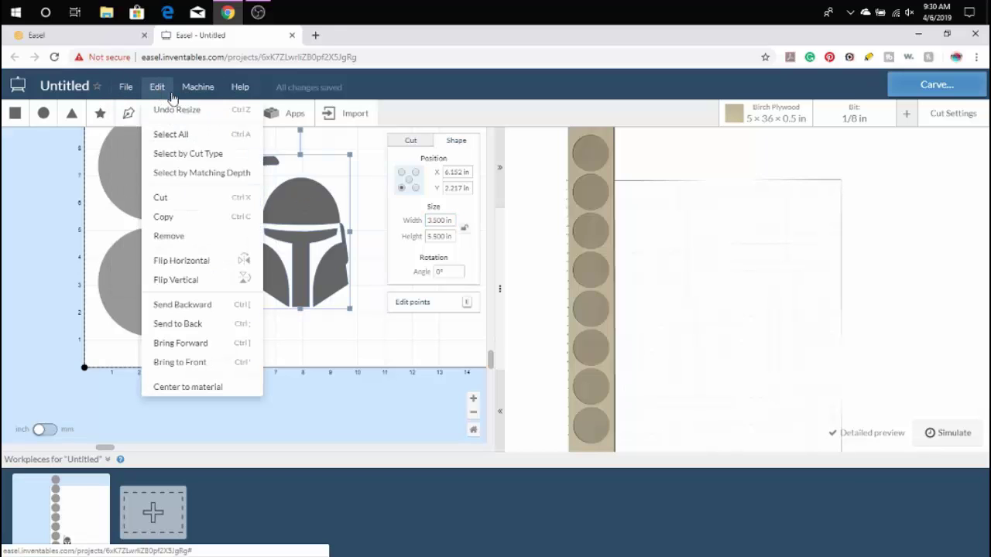
click(179, 109)
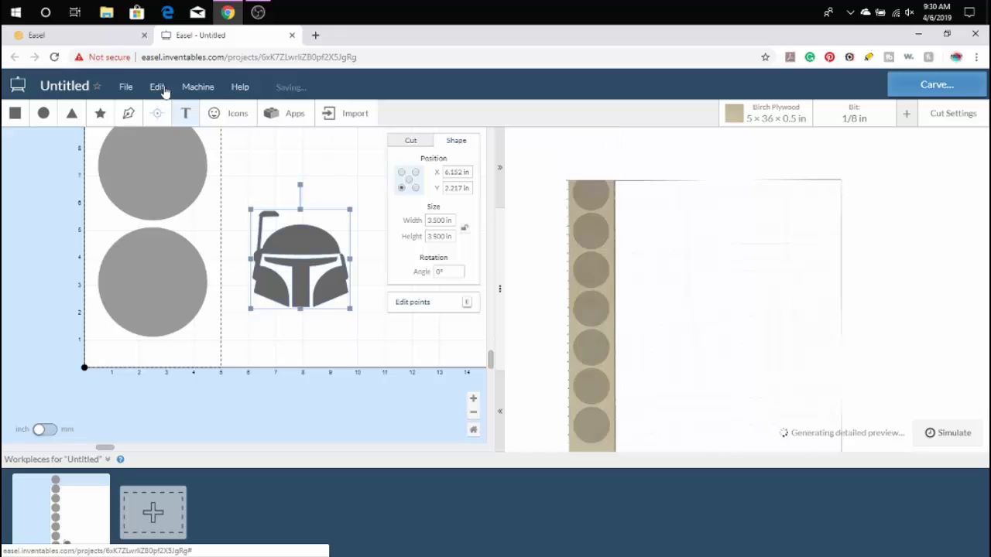
click(158, 86)
click(175, 113)
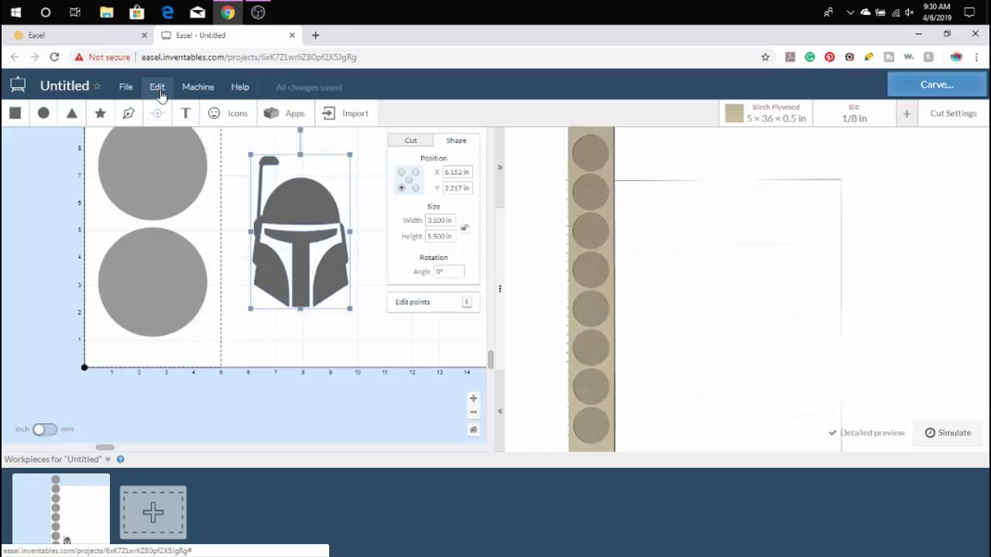
click(159, 89)
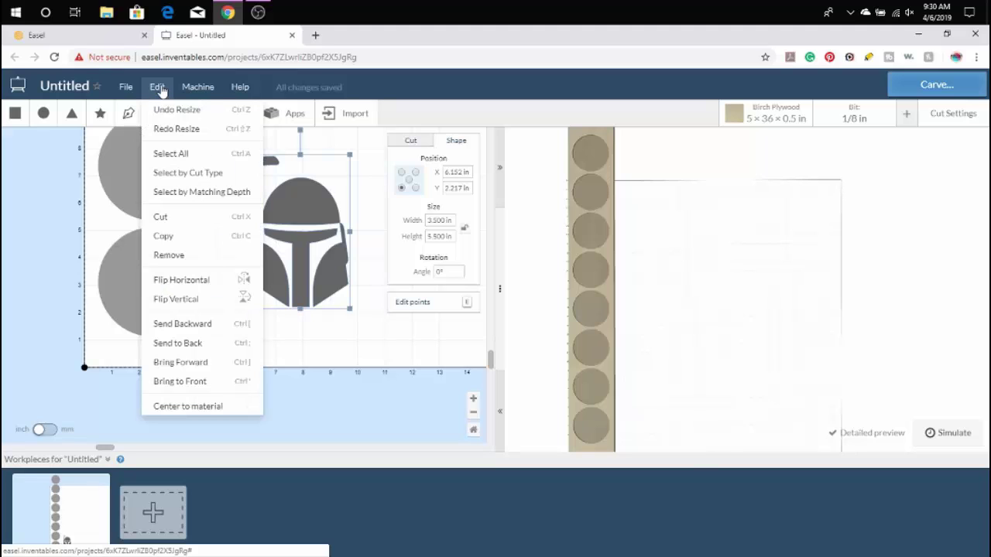
click(177, 126)
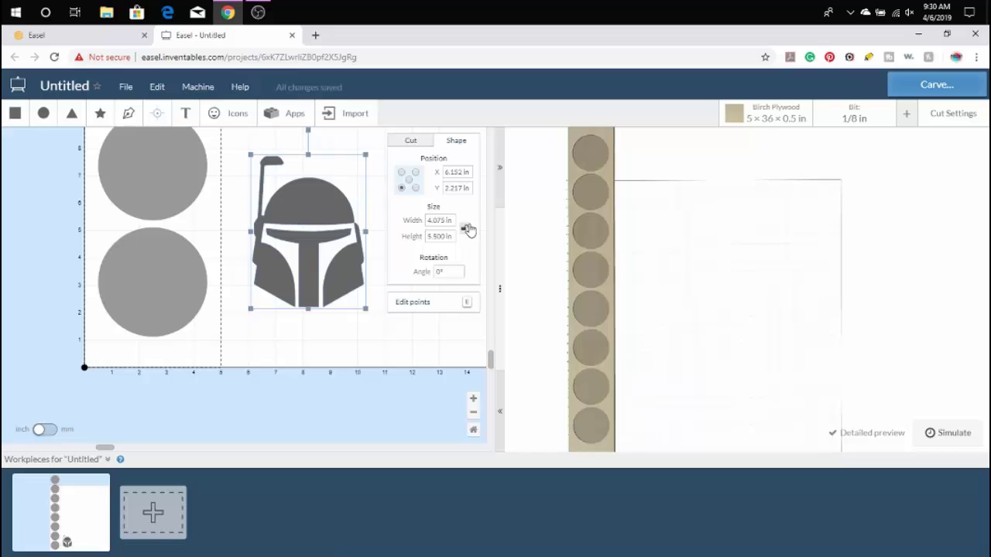
Lock the helmet's proportions, set its height to 3.75 in and move it onto the topmost circle
click(465, 231)
drag(454, 221, 422, 220)
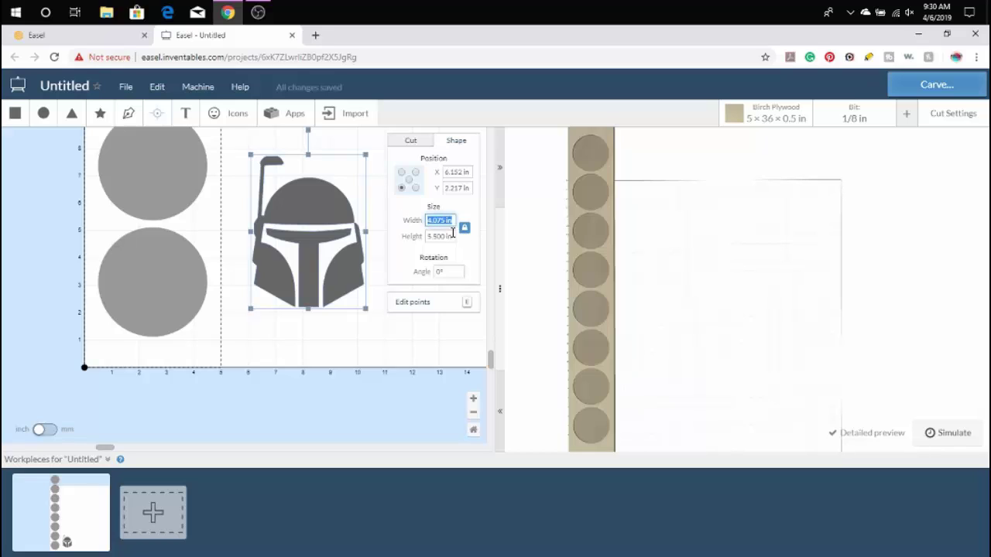
click(453, 234)
text(3.75)
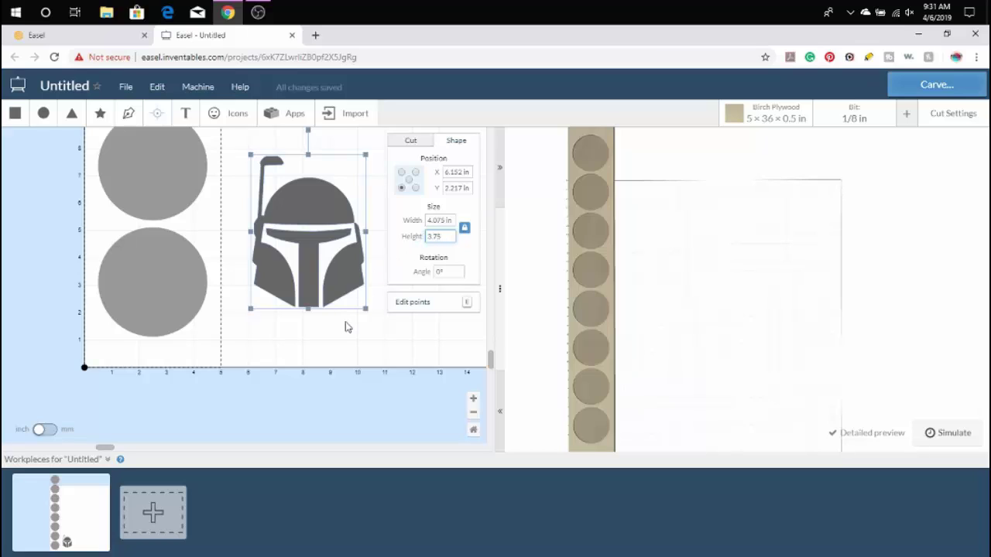
key(Return)
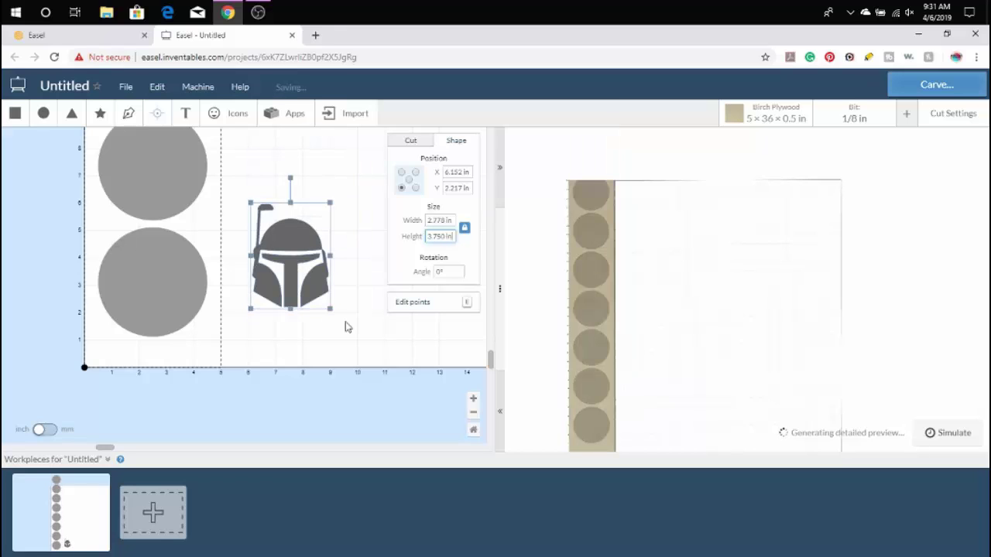
drag(321, 281, 318, 199)
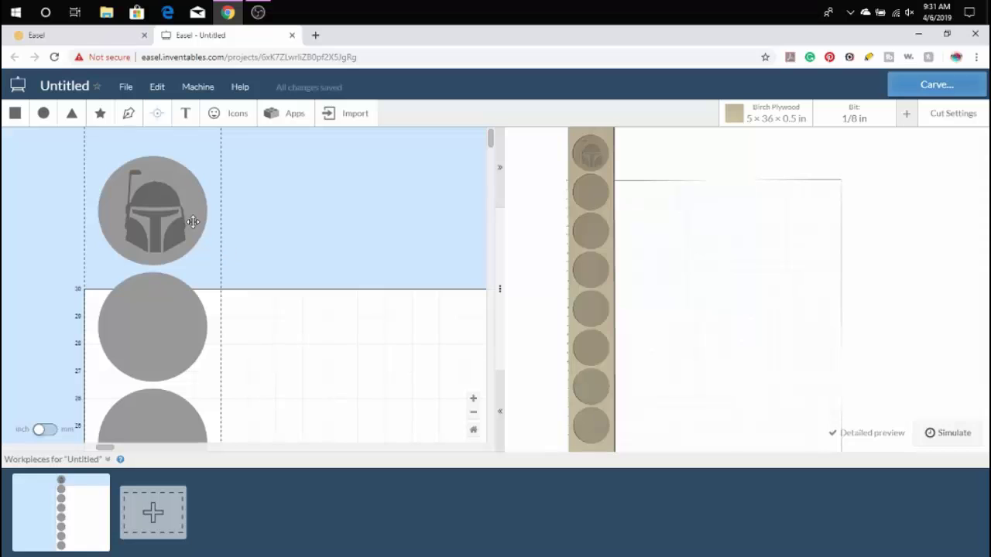
Change the topmost circle's cut from a fill to an outline running outside the path
click(191, 215)
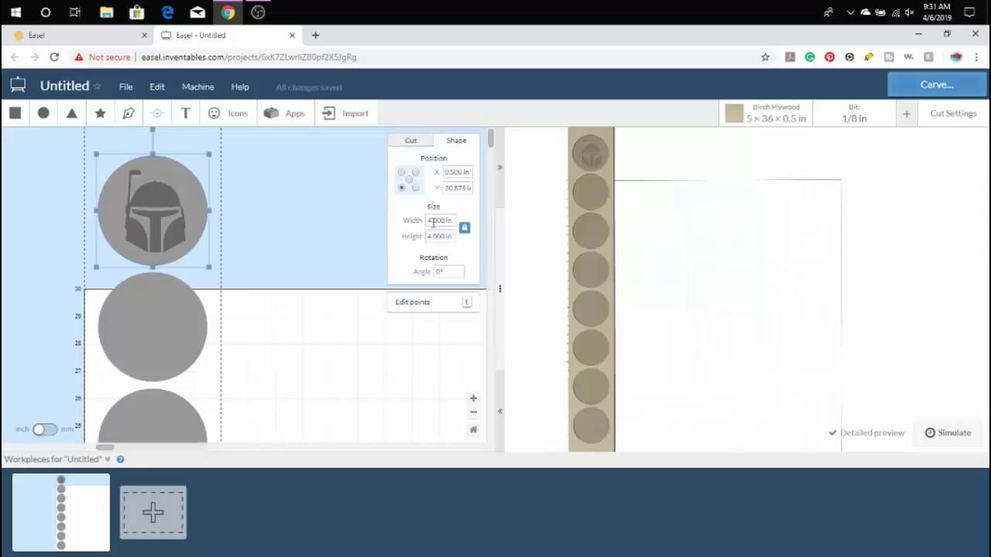
click(410, 143)
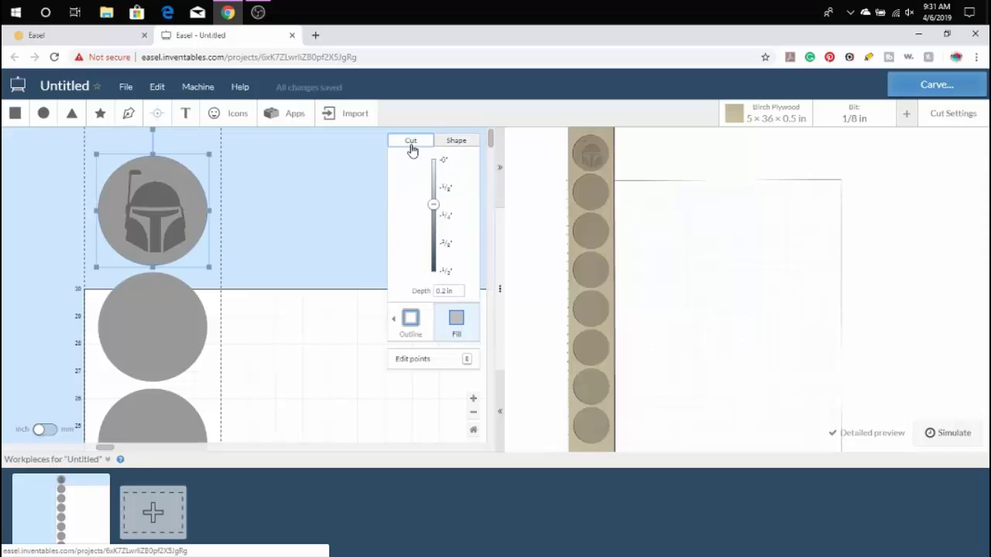
click(430, 324)
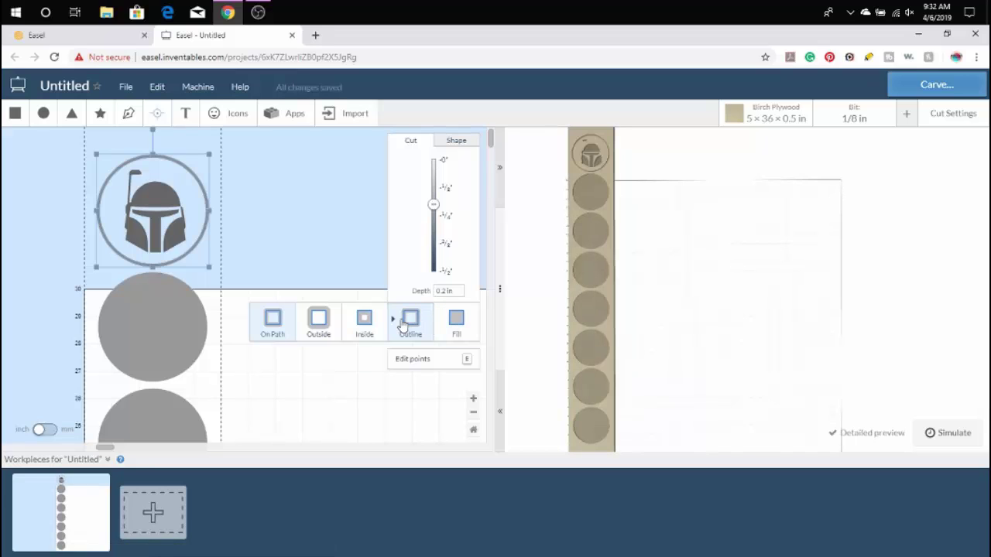
click(325, 328)
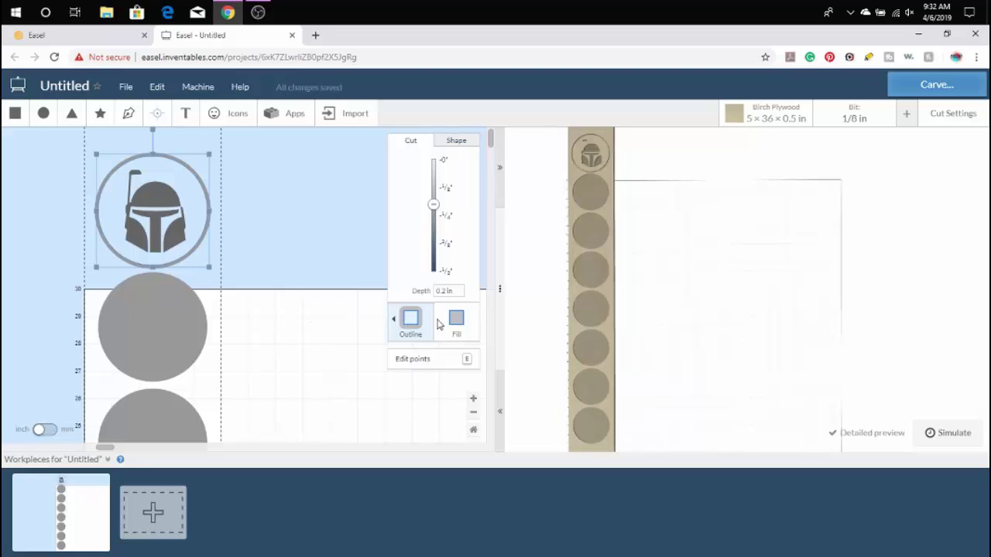
Center the helmet inside the topmost circle's outline and enlarge it slightly to fill the coaster
click(165, 192)
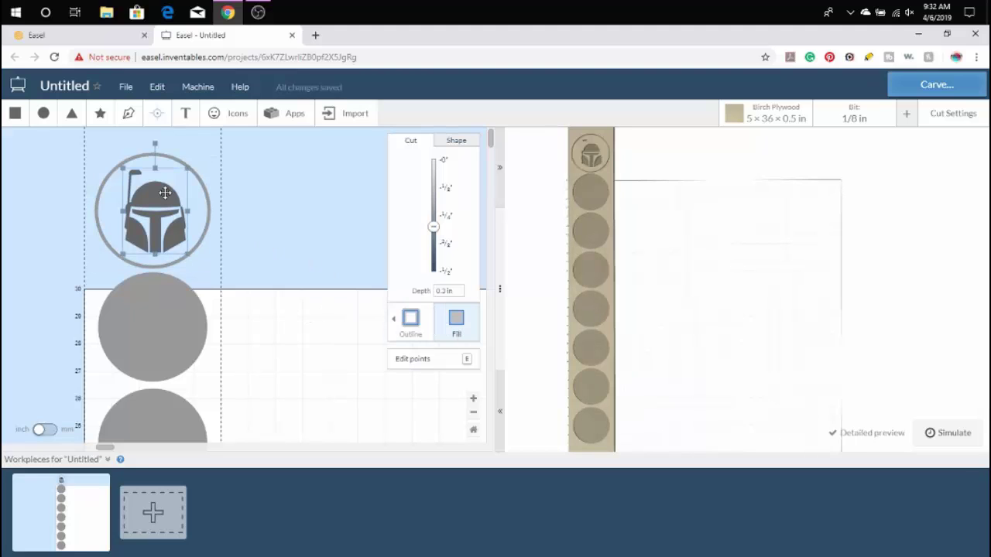
drag(160, 193, 158, 189)
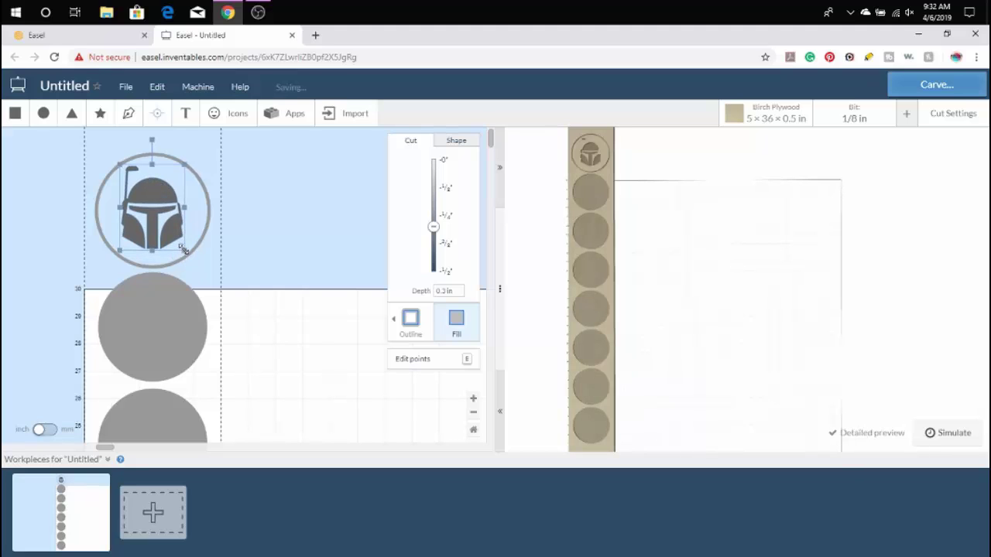
drag(183, 249, 193, 256)
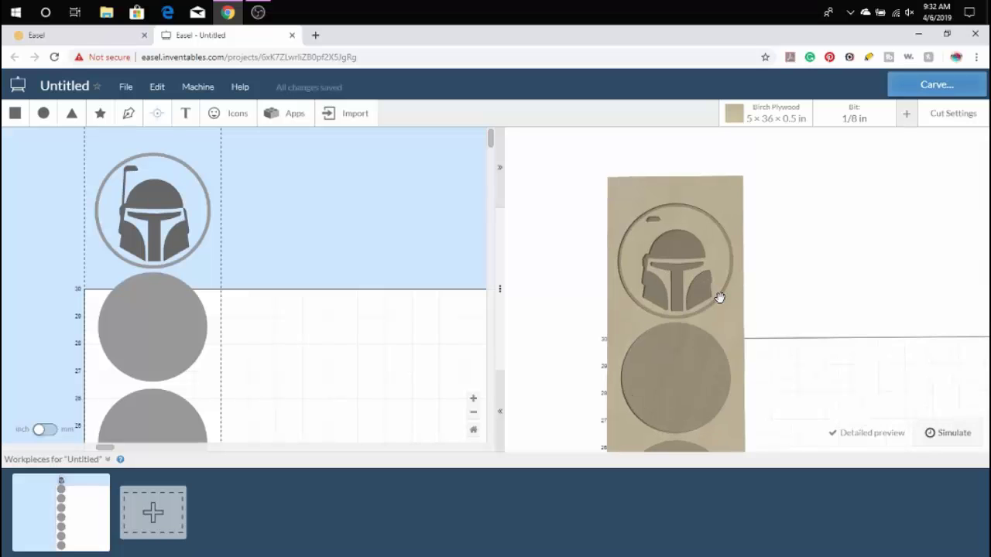
Change the bit to the 1/16 in upcut end mill
click(855, 120)
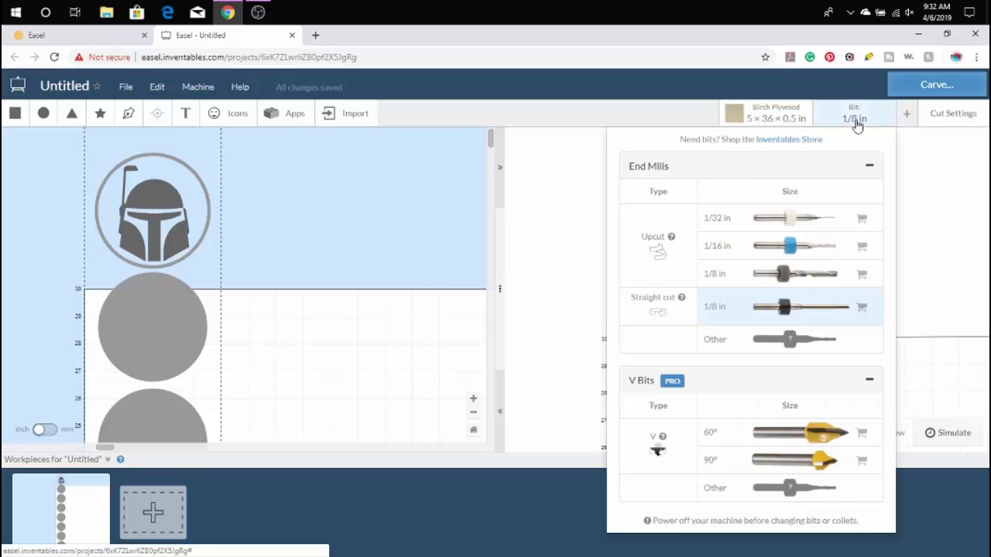
click(801, 248)
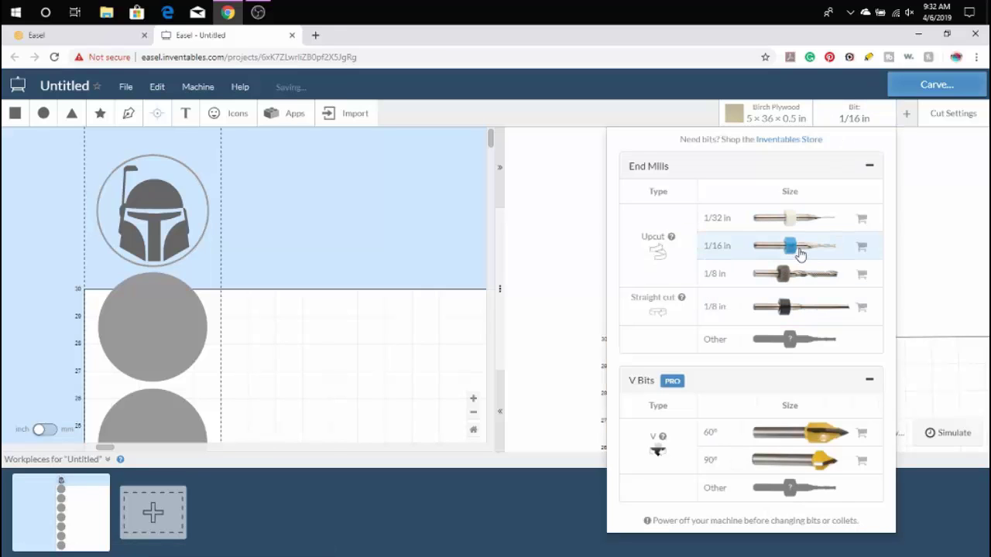
click(665, 117)
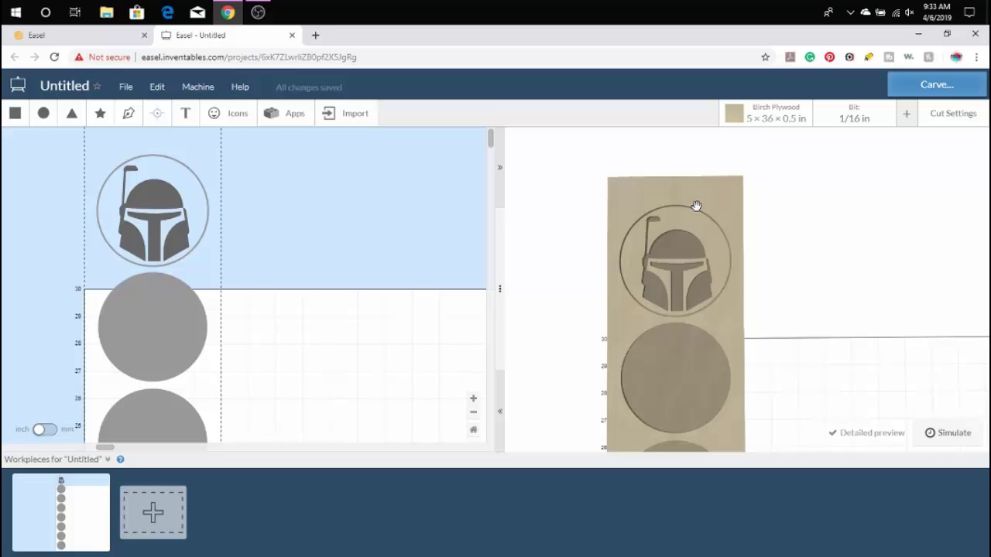
Trace the image darth from the Desktop's Space Coasters folder with Image Trace and import the traced shape
scroll(179, 280, down, 1)
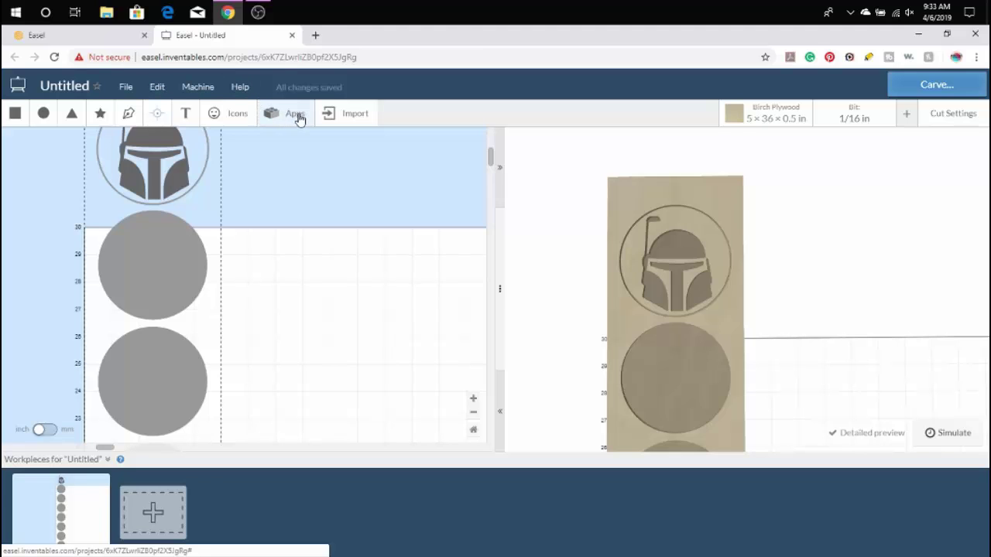
click(337, 116)
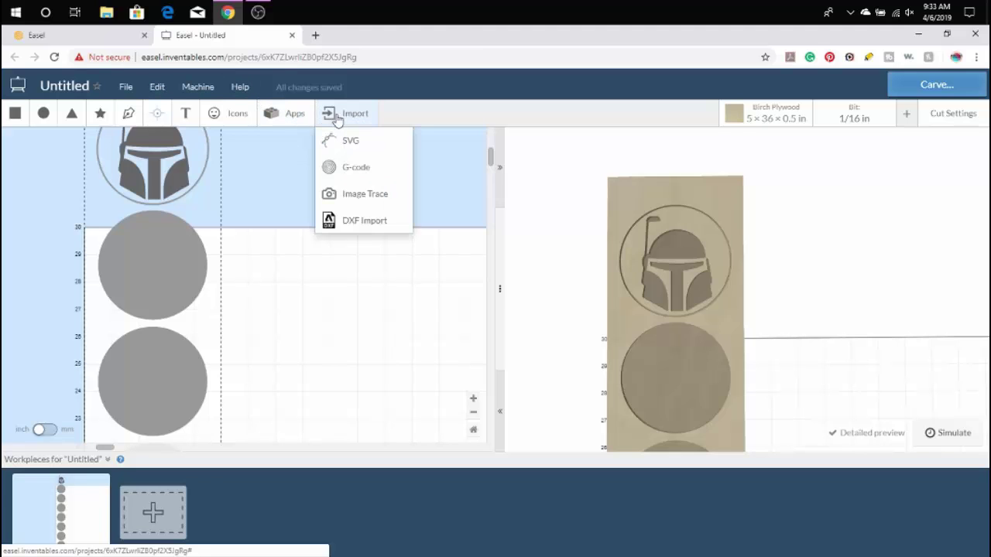
click(372, 206)
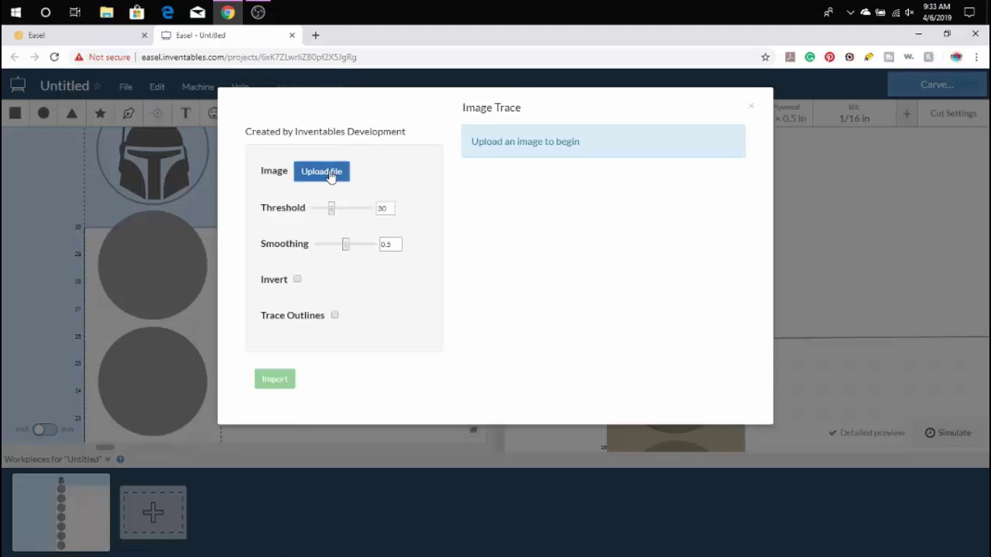
click(330, 173)
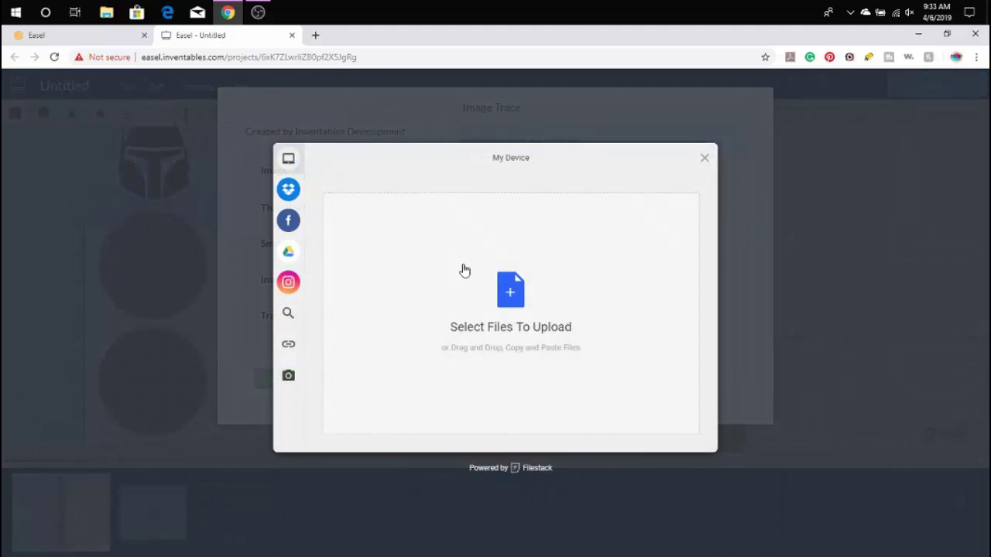
click(512, 301)
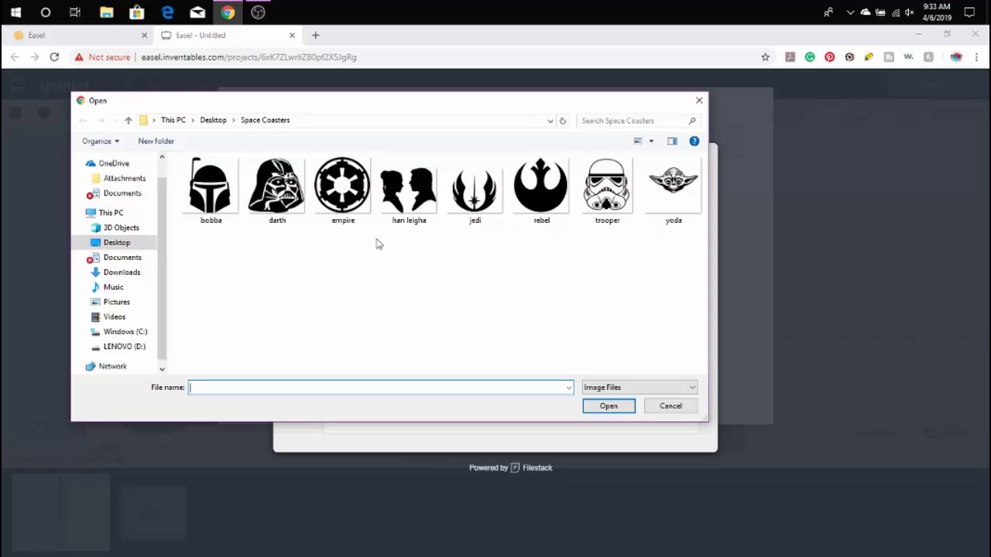
click(277, 190)
click(608, 405)
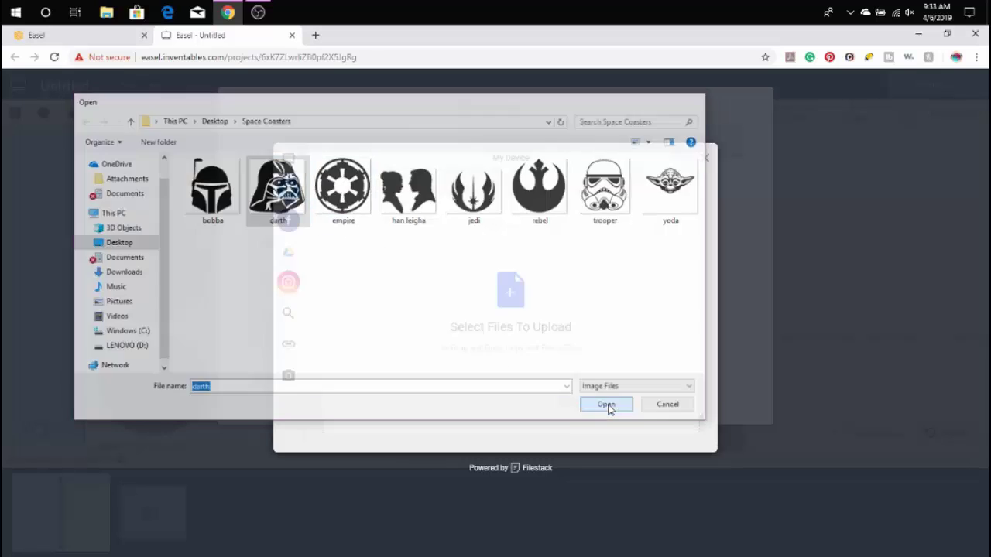
click(690, 439)
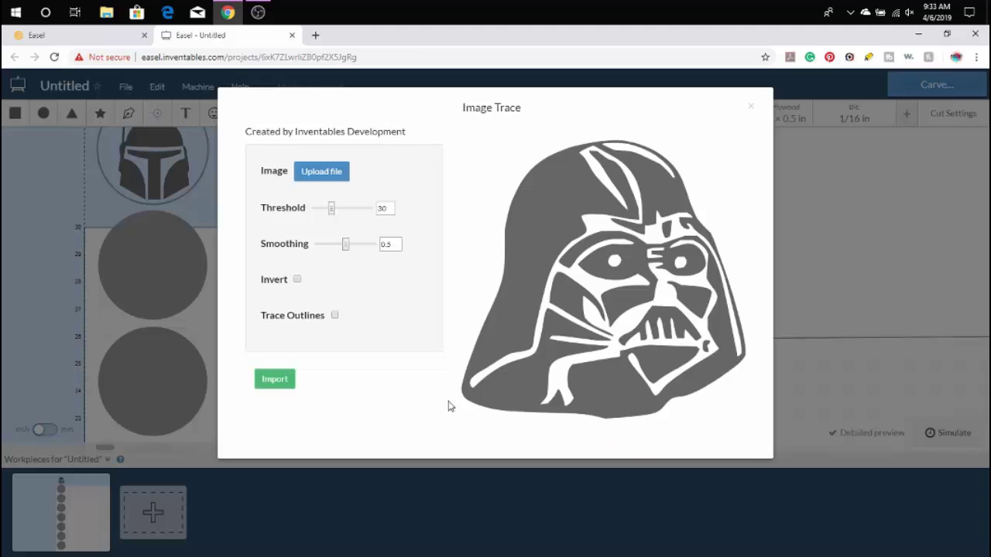
click(286, 380)
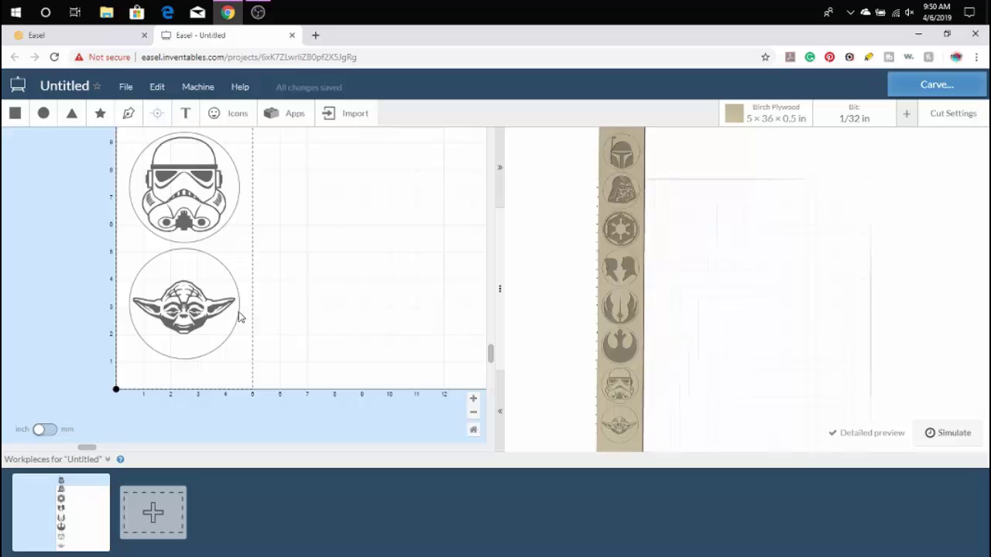
Set the fill cut depth of the Yoda head and the trooper helmet to 0.125 in each
click(210, 300)
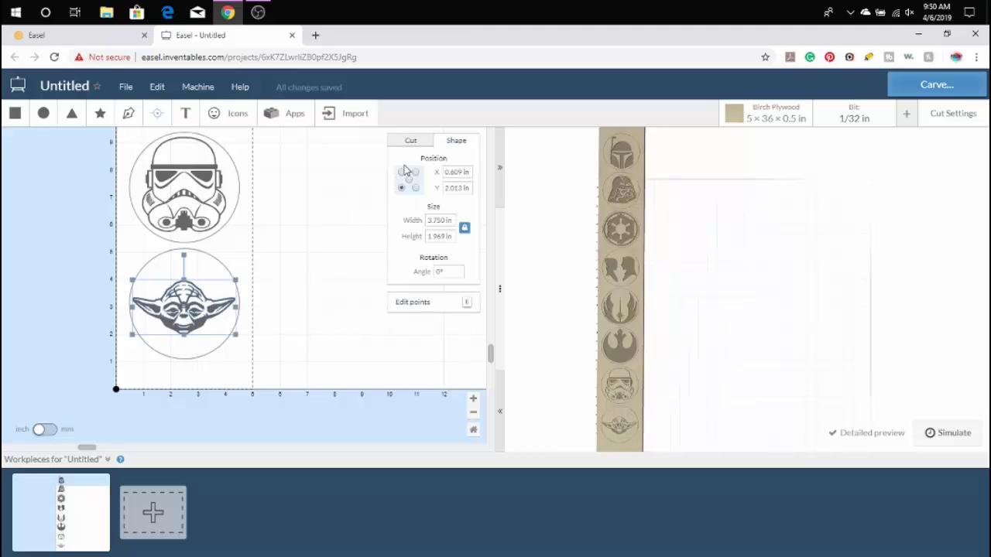
click(412, 141)
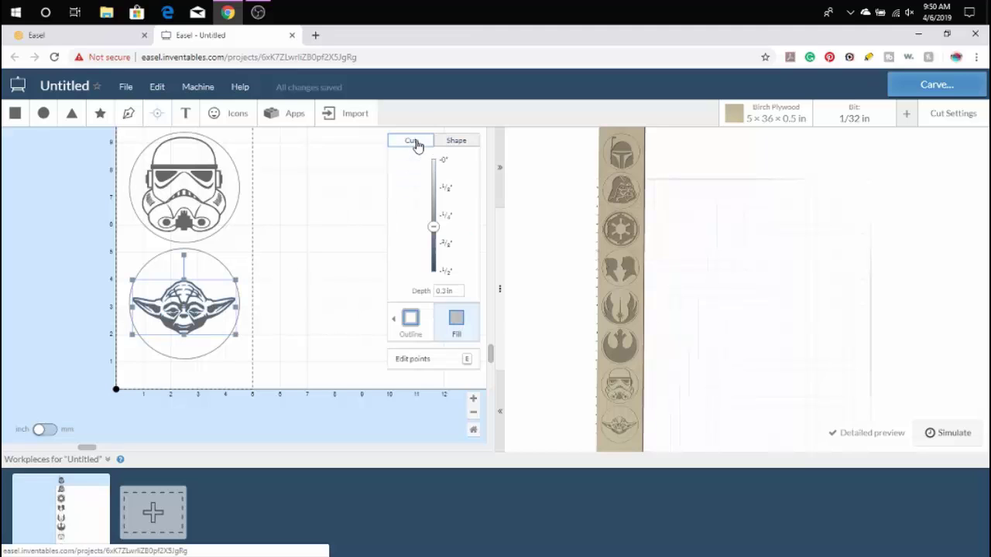
click(451, 192)
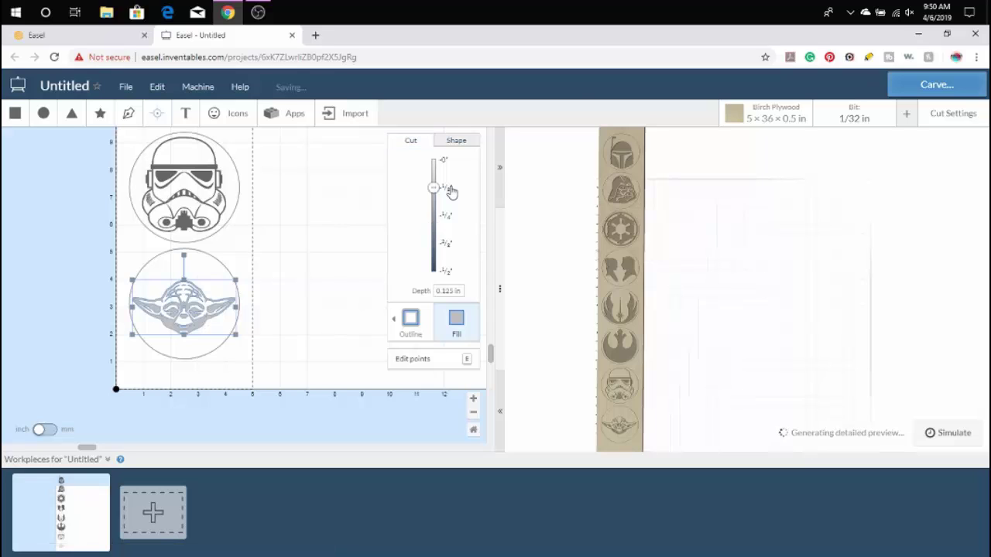
click(219, 183)
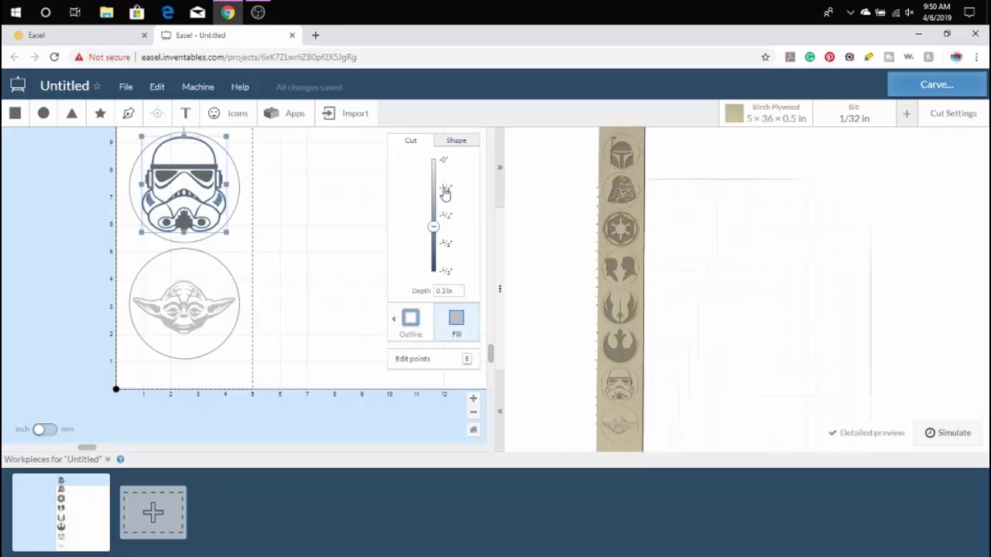
click(443, 193)
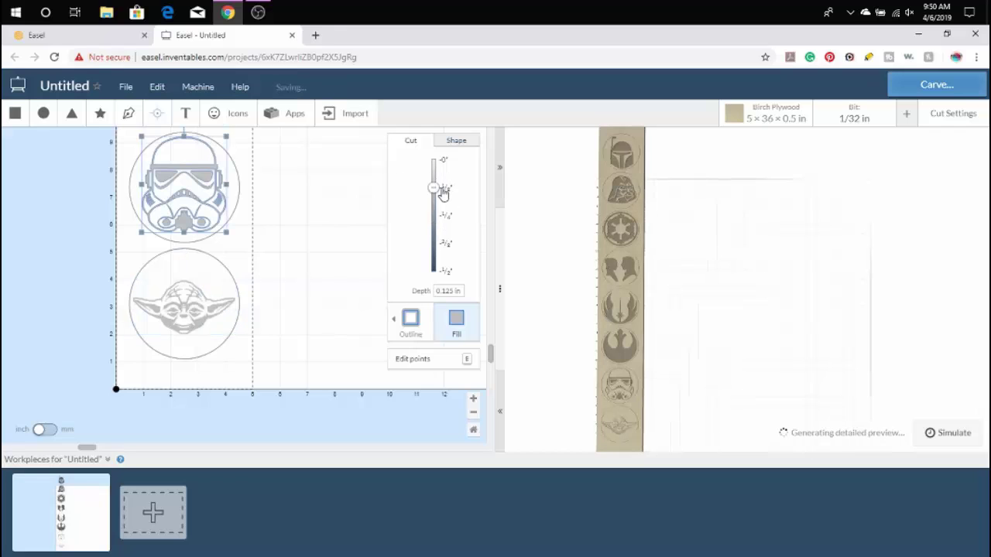
Set the rebel symbol's fill cut depth to 0.125 in
scroll(203, 216, up, 1)
scroll(202, 213, up, 1)
click(202, 210)
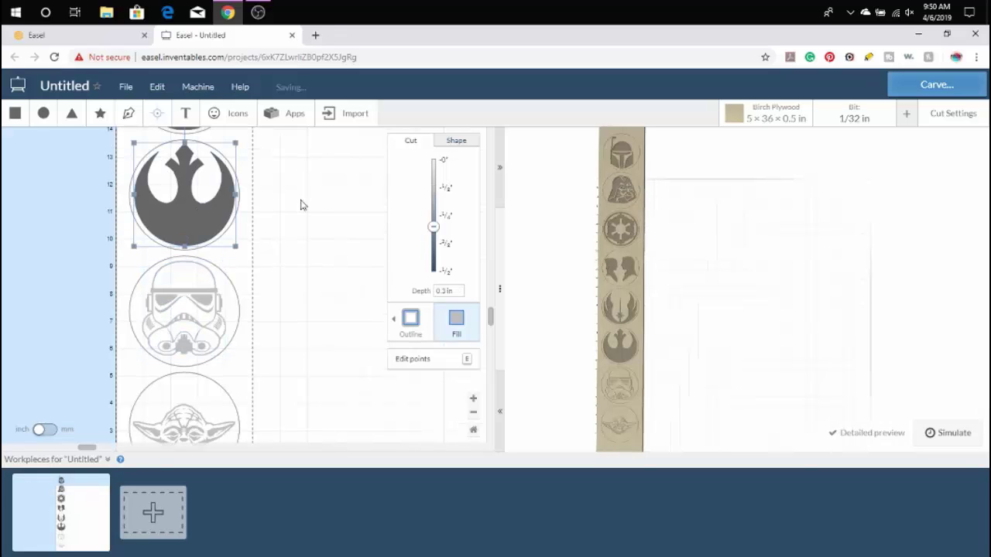
click(446, 189)
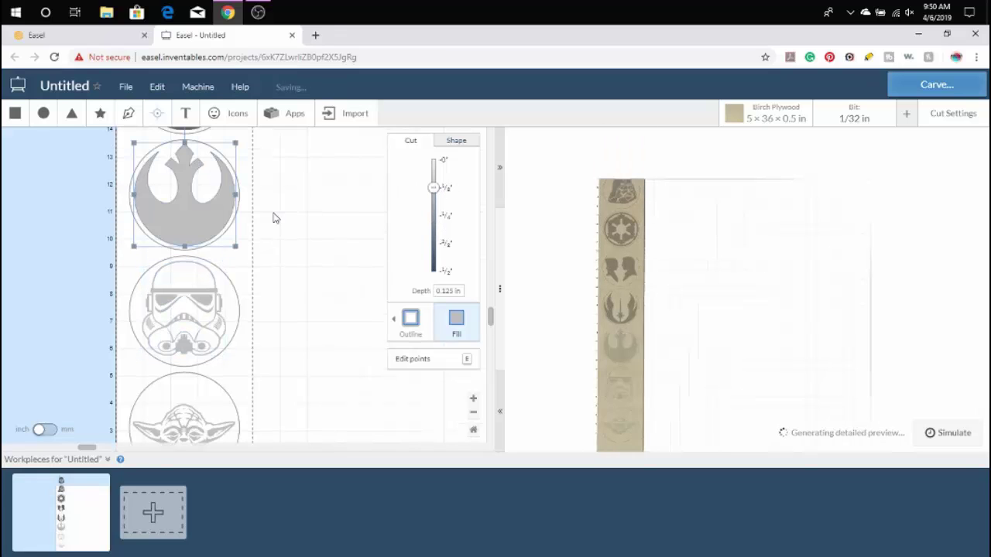
Set the fill cut depth of the Jedi symbol and the remaining images above it to 0.125 in
scroll(274, 218, up, 2)
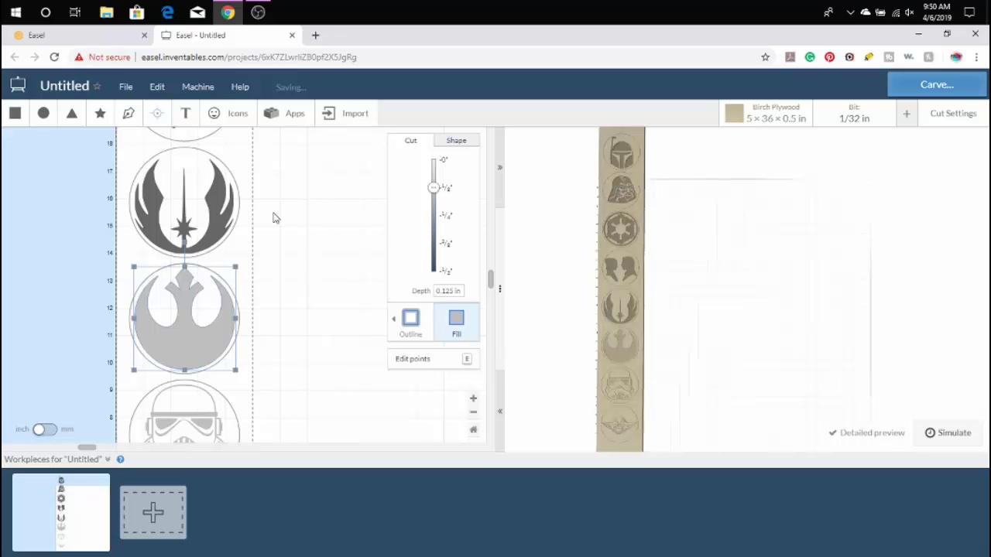
click(221, 209)
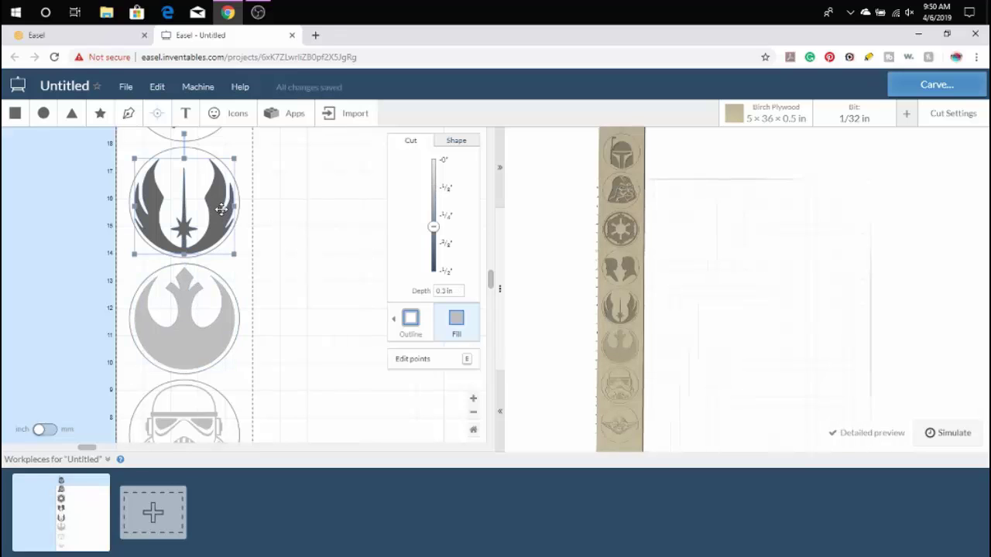
click(442, 192)
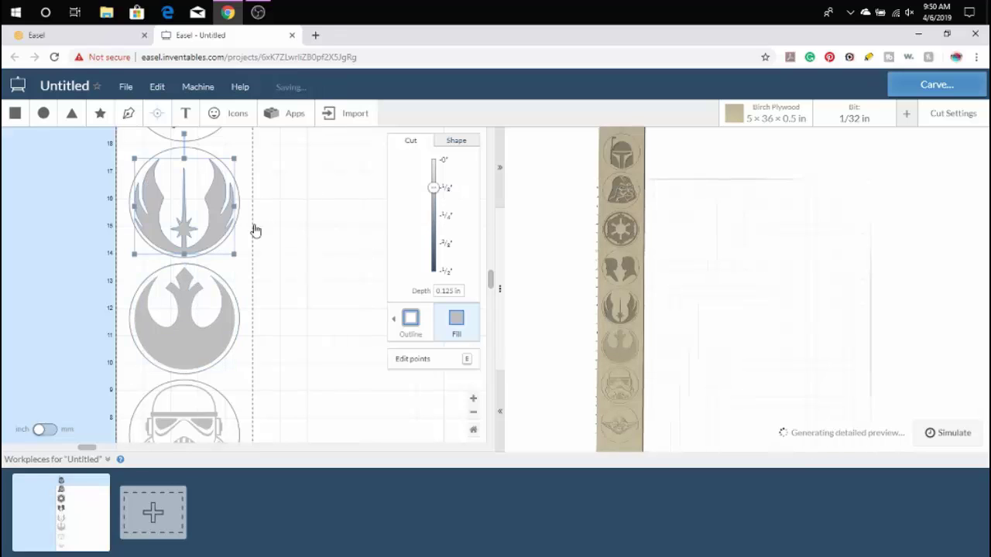
click(353, 211)
scroll(353, 211, up, 5)
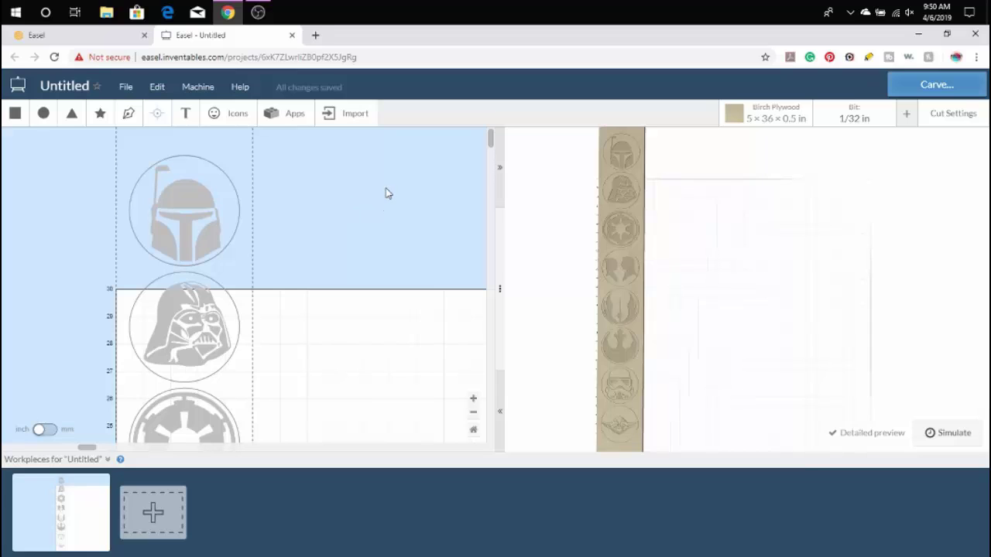
Switch the carving bit from the current size to the 1/16 in upcut end mill
click(860, 119)
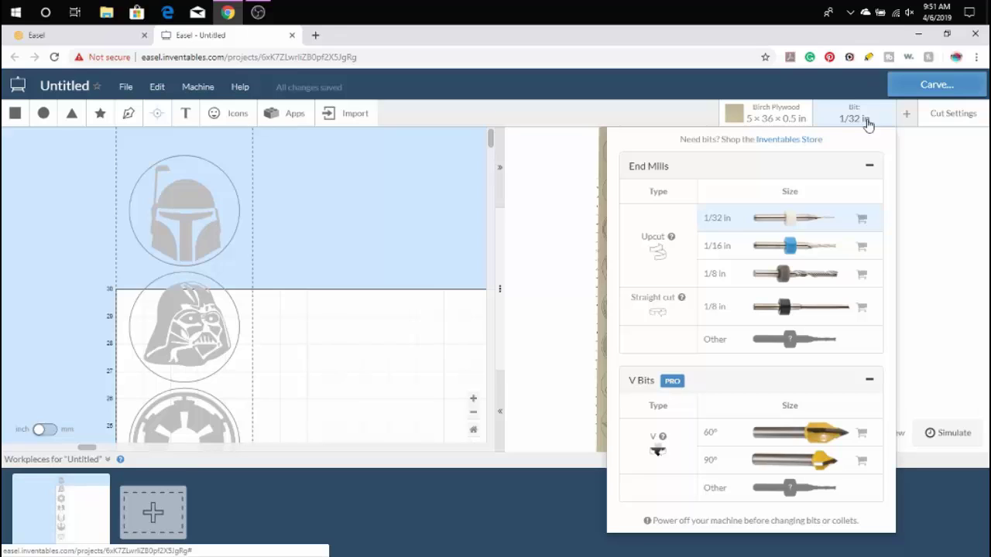
click(805, 249)
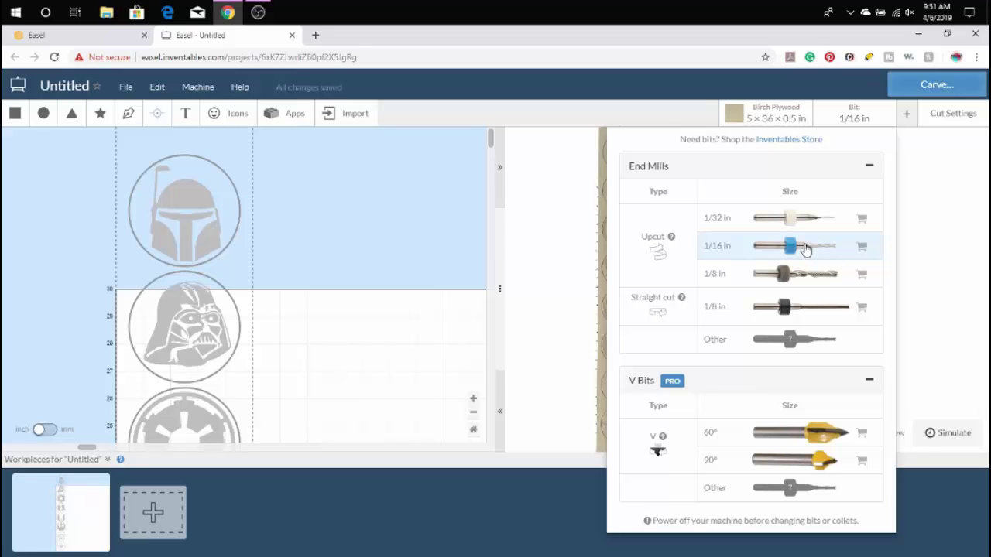
click(571, 230)
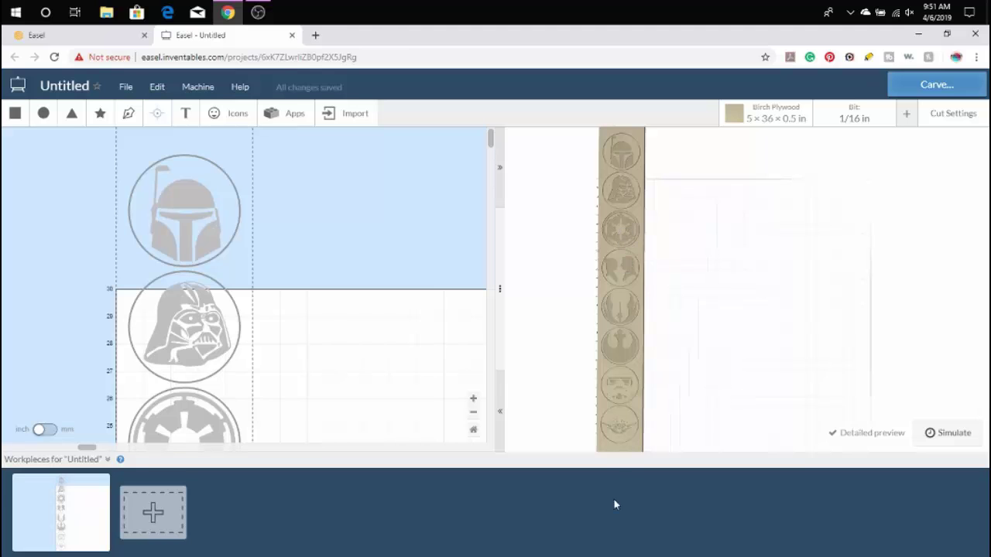
Examine the carved detail of the coasters in the 3D preview, from Yoda up to a close view of Darth Vader
drag(620, 400, 645, 290)
scroll(626, 240, up, 5)
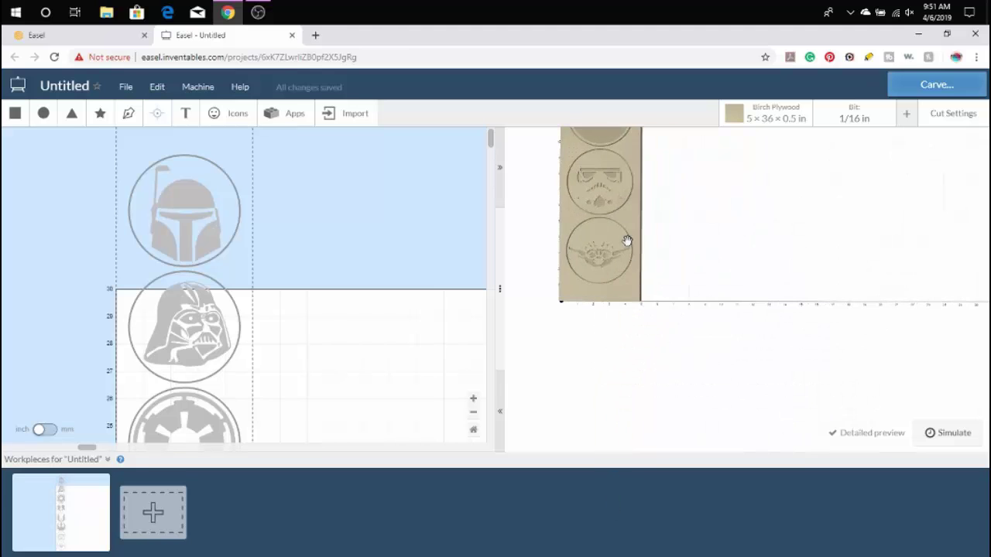
scroll(754, 283, down, 3)
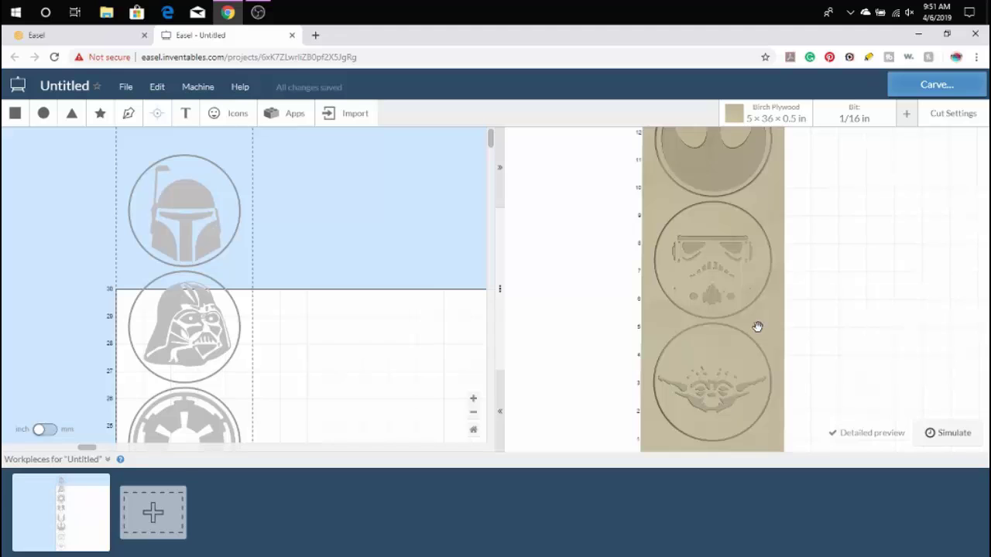
scroll(785, 277, up, 1)
scroll(787, 278, down, 4)
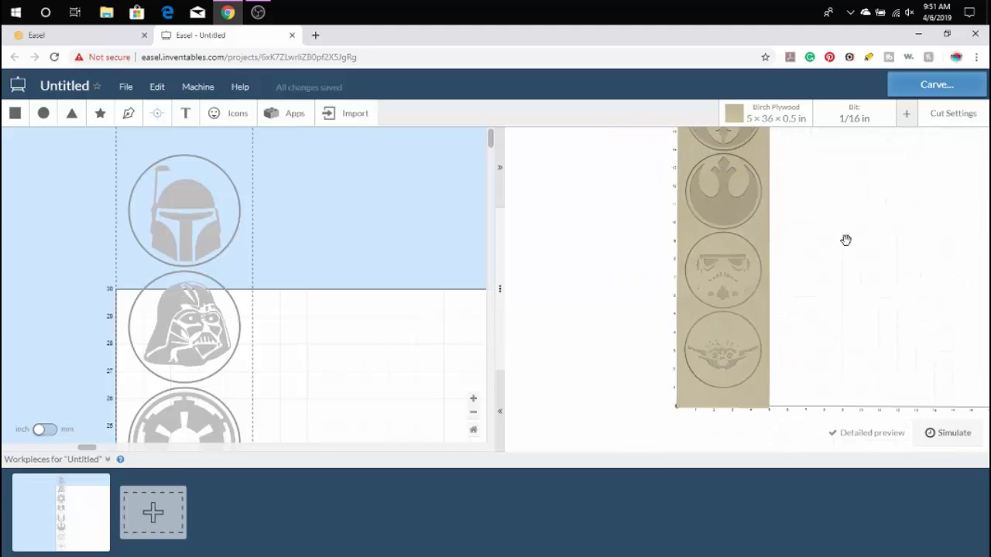
drag(843, 255, 805, 358)
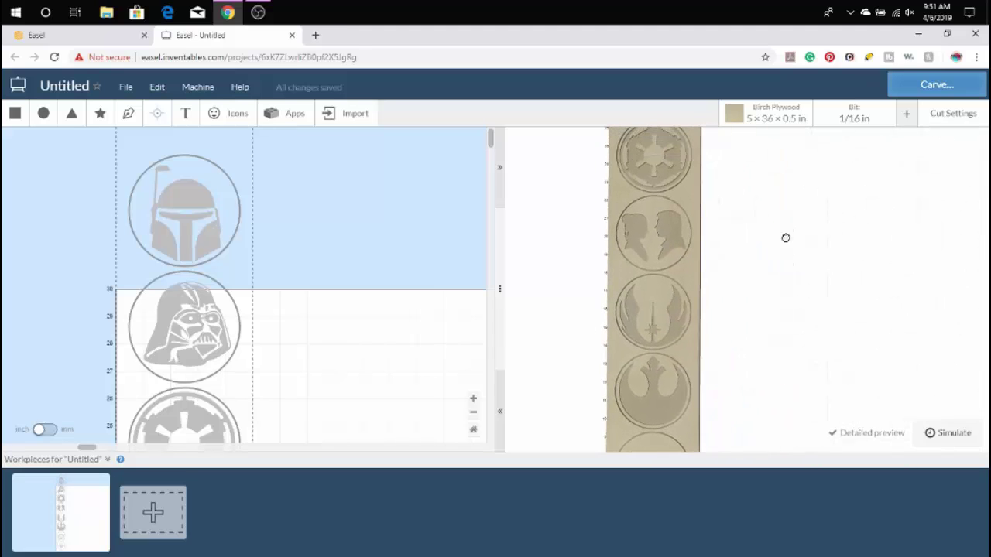
drag(785, 238, 790, 348)
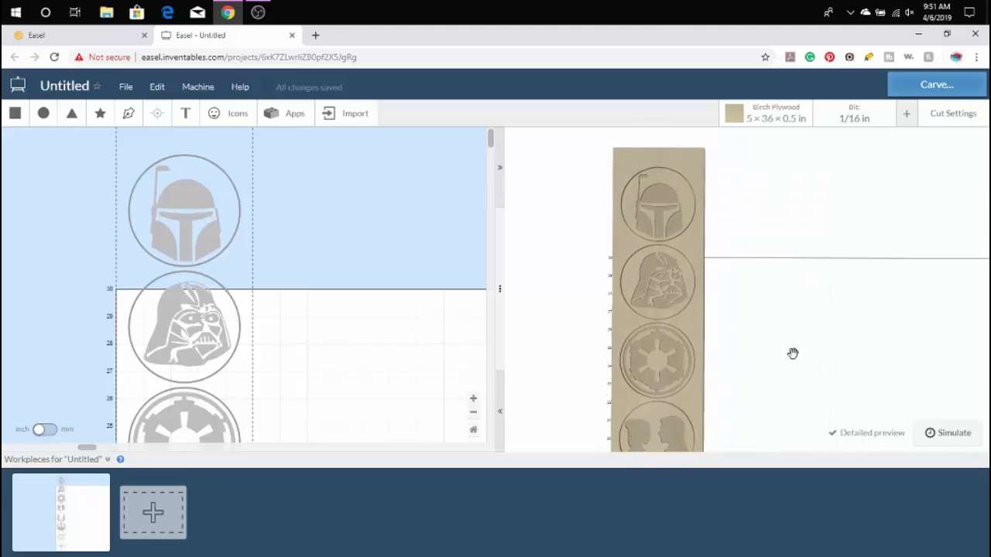
scroll(716, 289, up, 4)
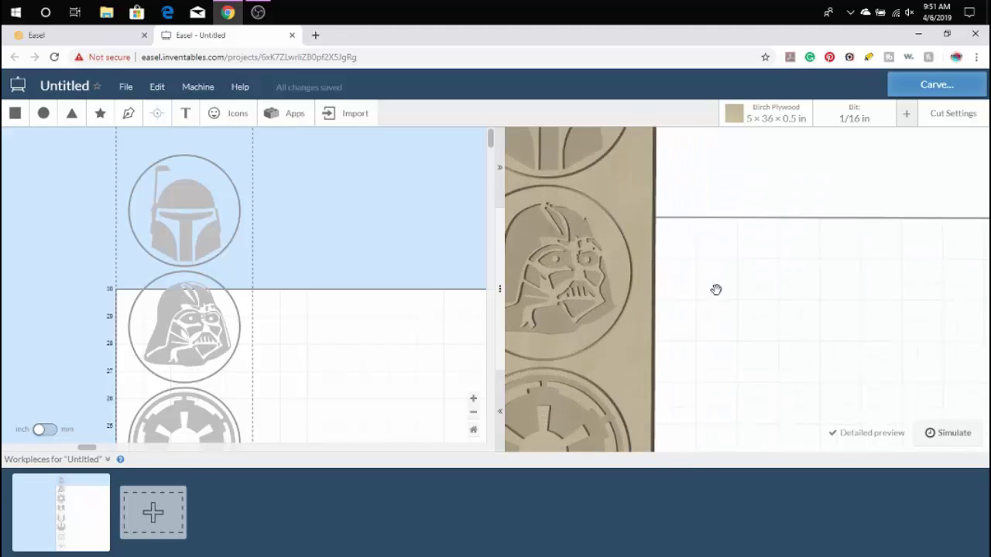
scroll(782, 299, up, 3)
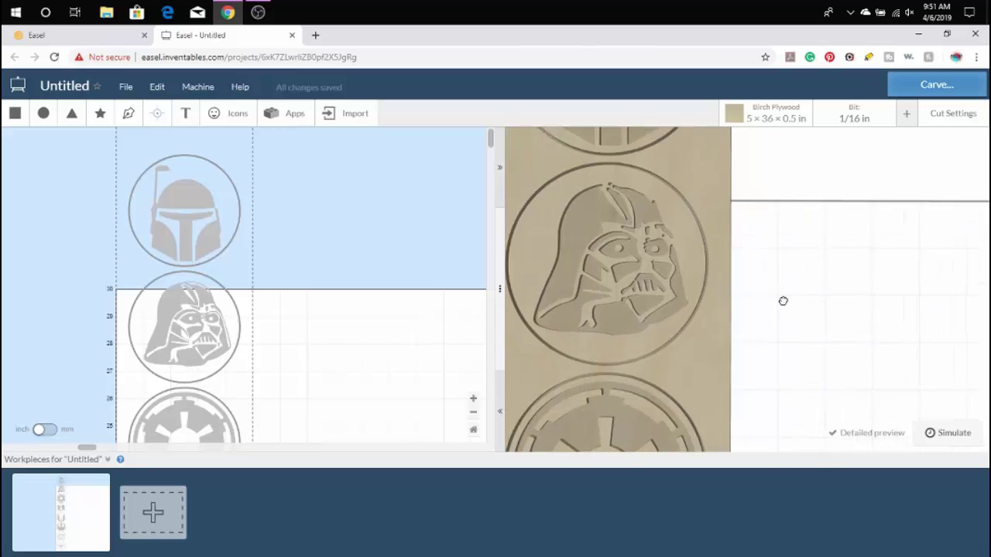